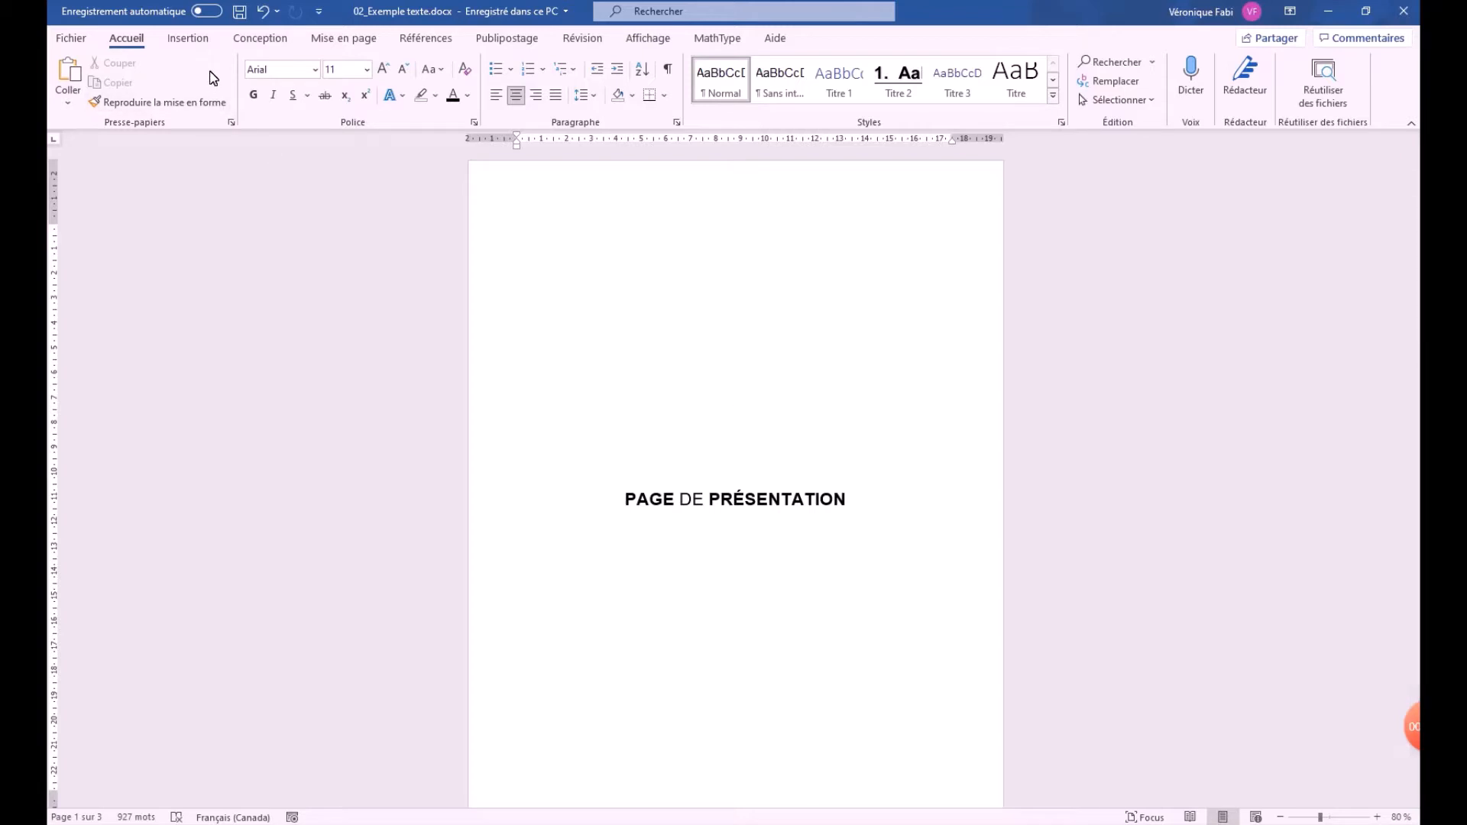
Step: Insert page numbers centred at the foot of the pages with the Numéro normal 2 style
{"action": "left_click", "coordinate": [189, 40]}
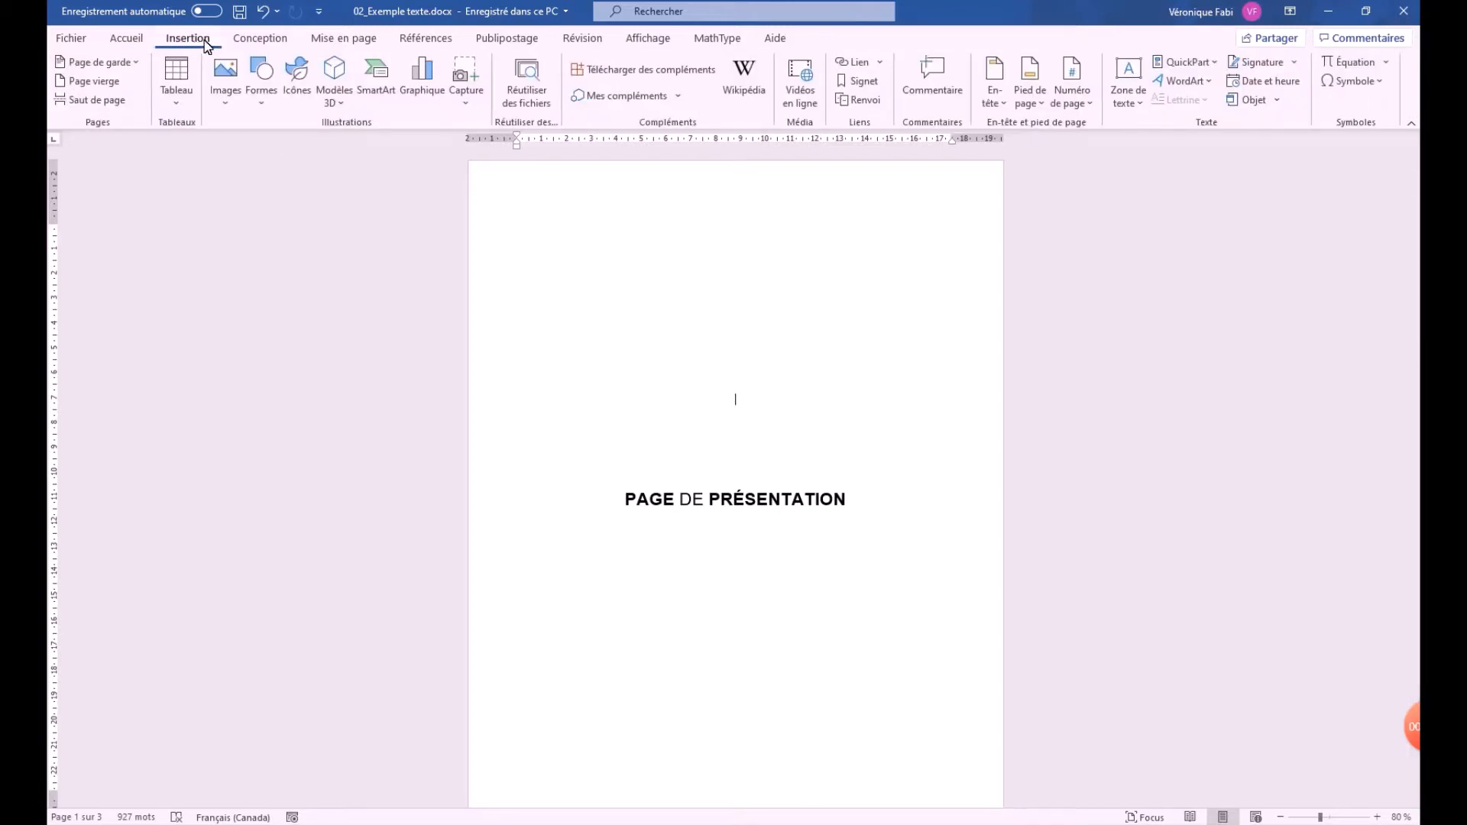
{"action": "left_click", "coordinate": [1092, 88]}
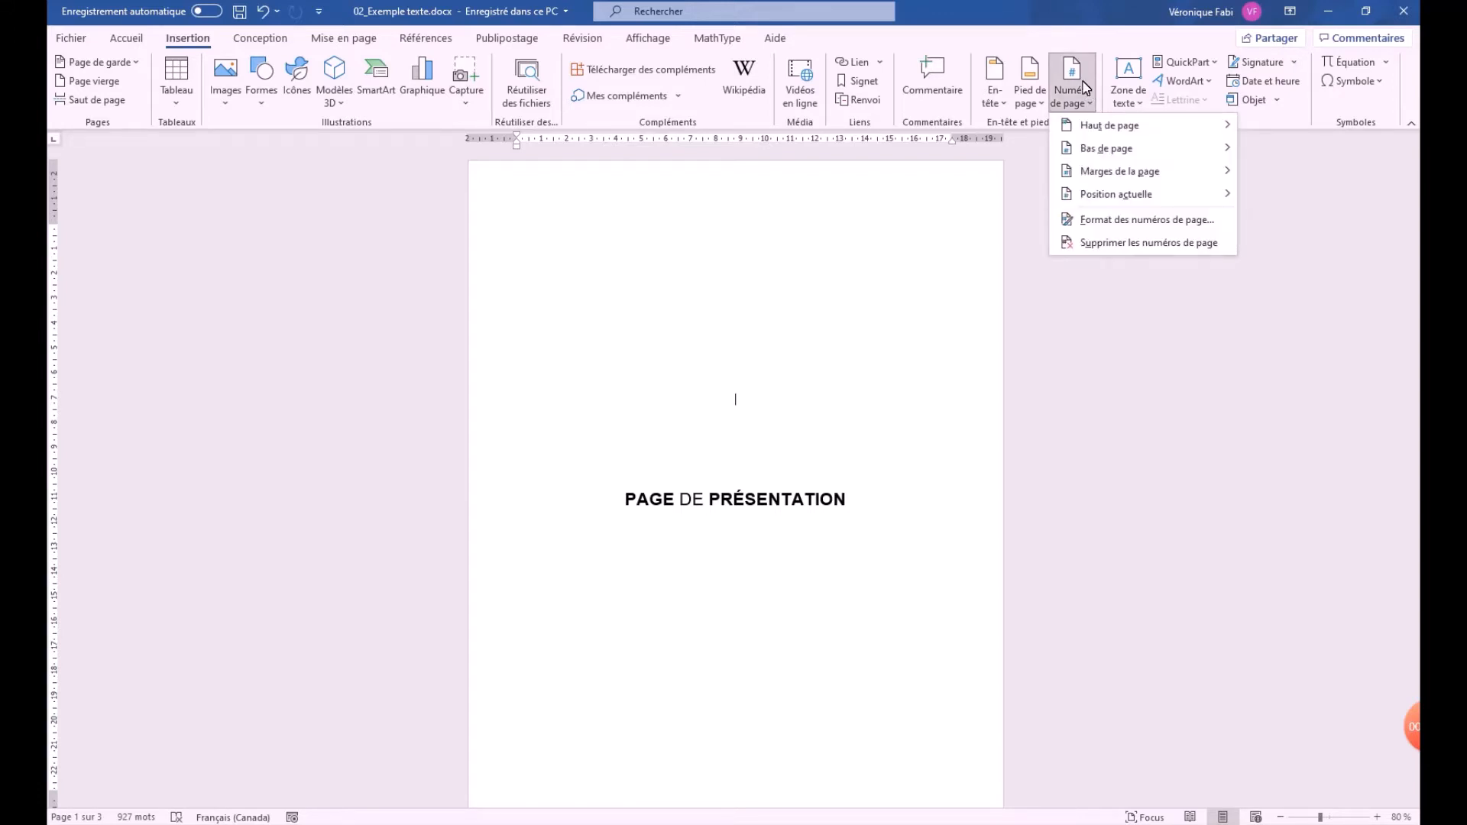
{"action": "mouse_move", "coordinate": [1117, 137]}
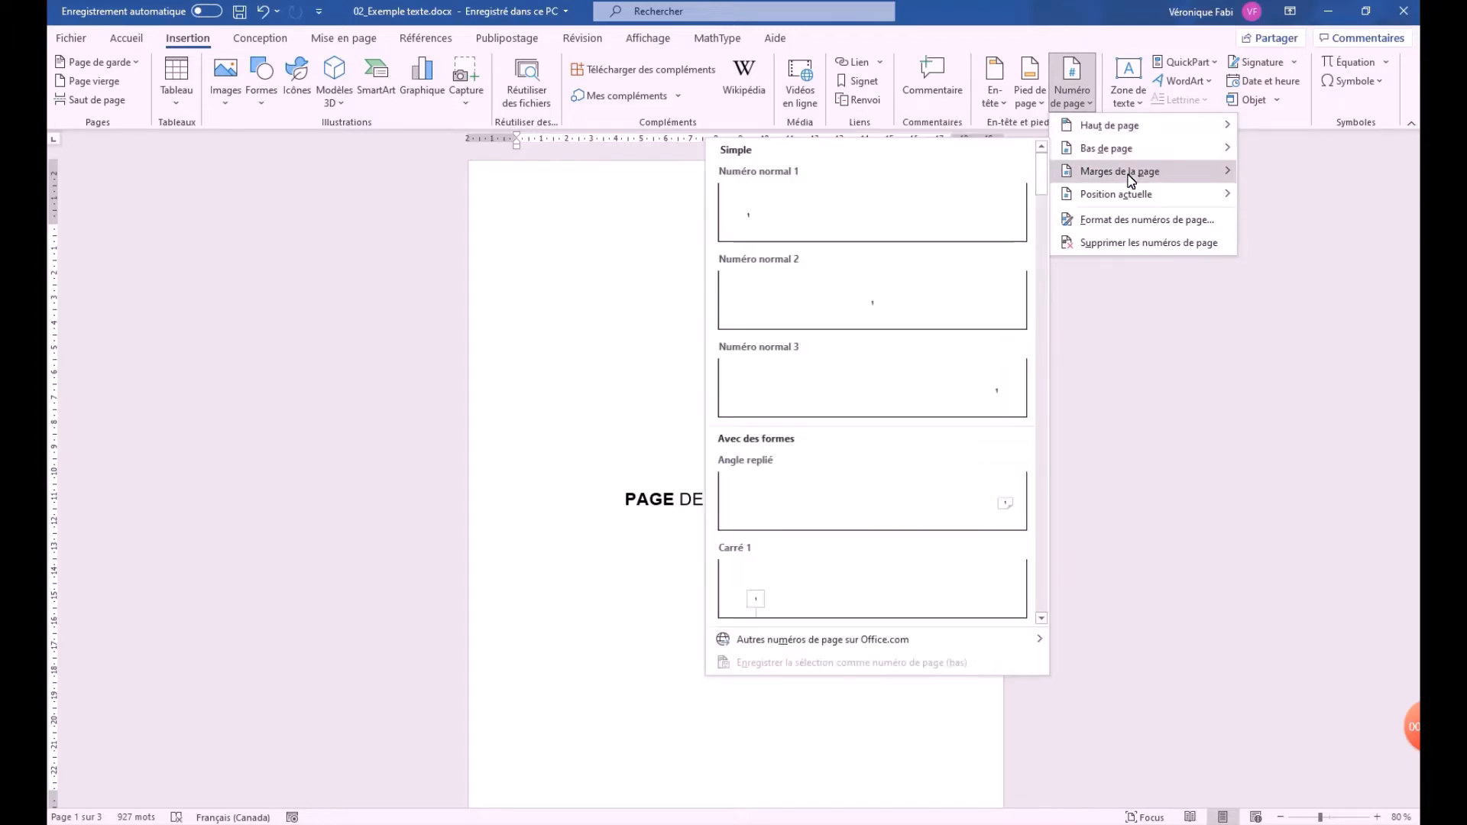
{"action": "mouse_move", "coordinate": [1128, 203]}
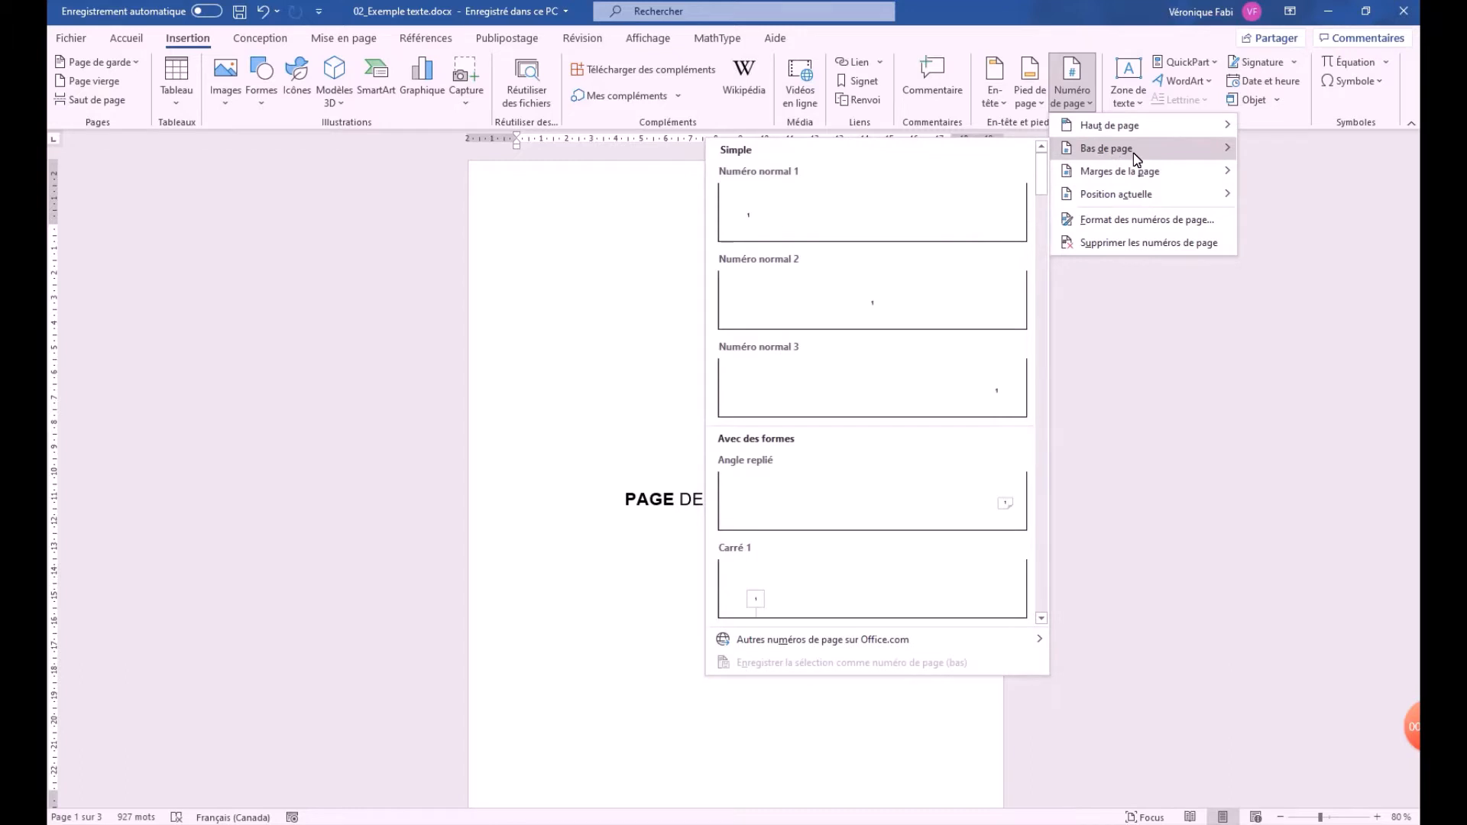
{"action": "left_click", "coordinate": [891, 310]}
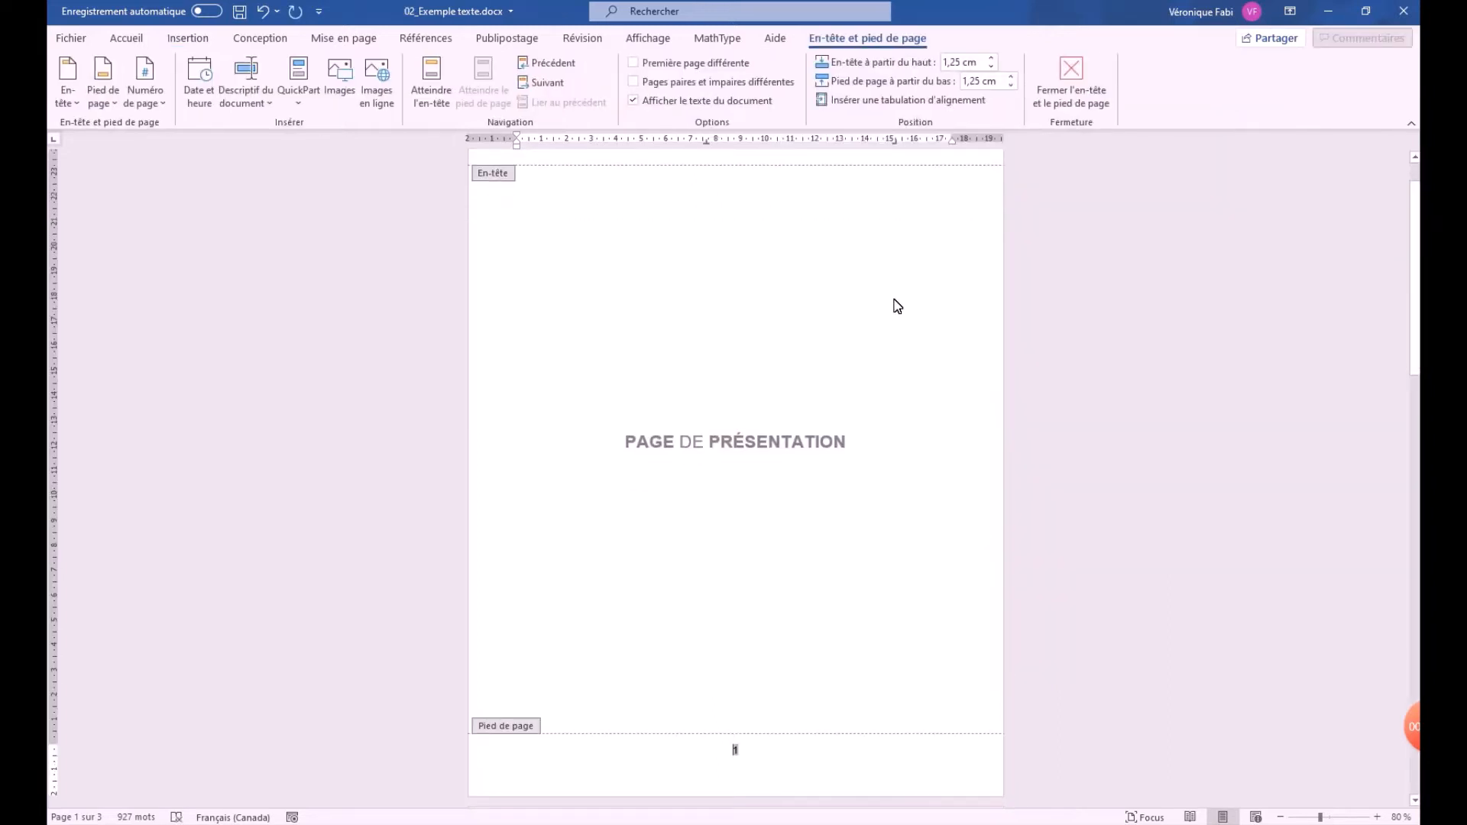
Step: Leave footer editing and return to the body text of the PAGE DE PRÉSENTATION page
{"action": "scroll", "coordinate": [885, 503], "scroll_direction": "down", "scroll_amount": 3}
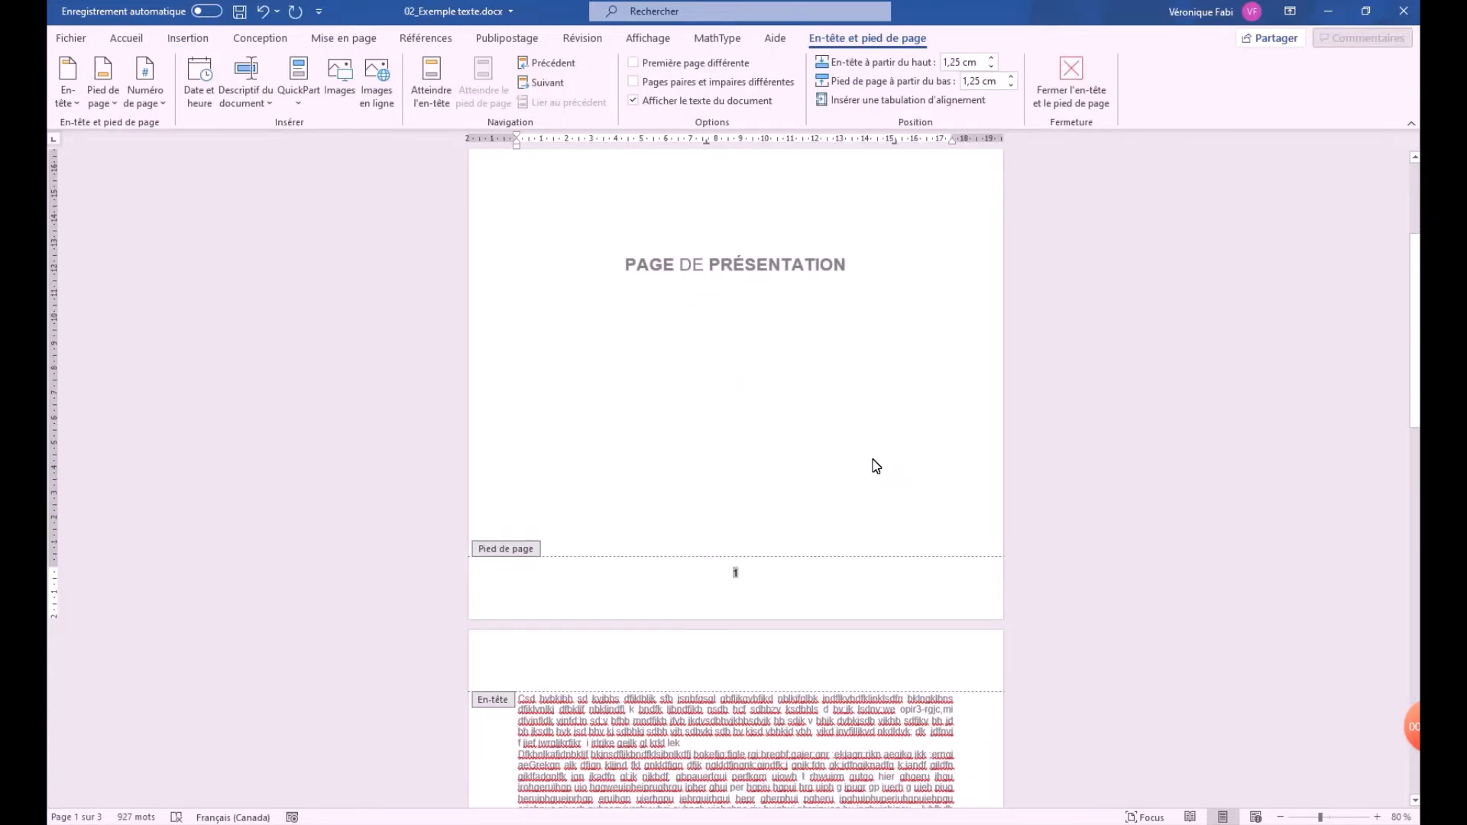
{"action": "left_click", "coordinate": [798, 573]}
{"action": "left_click", "coordinate": [761, 746]}
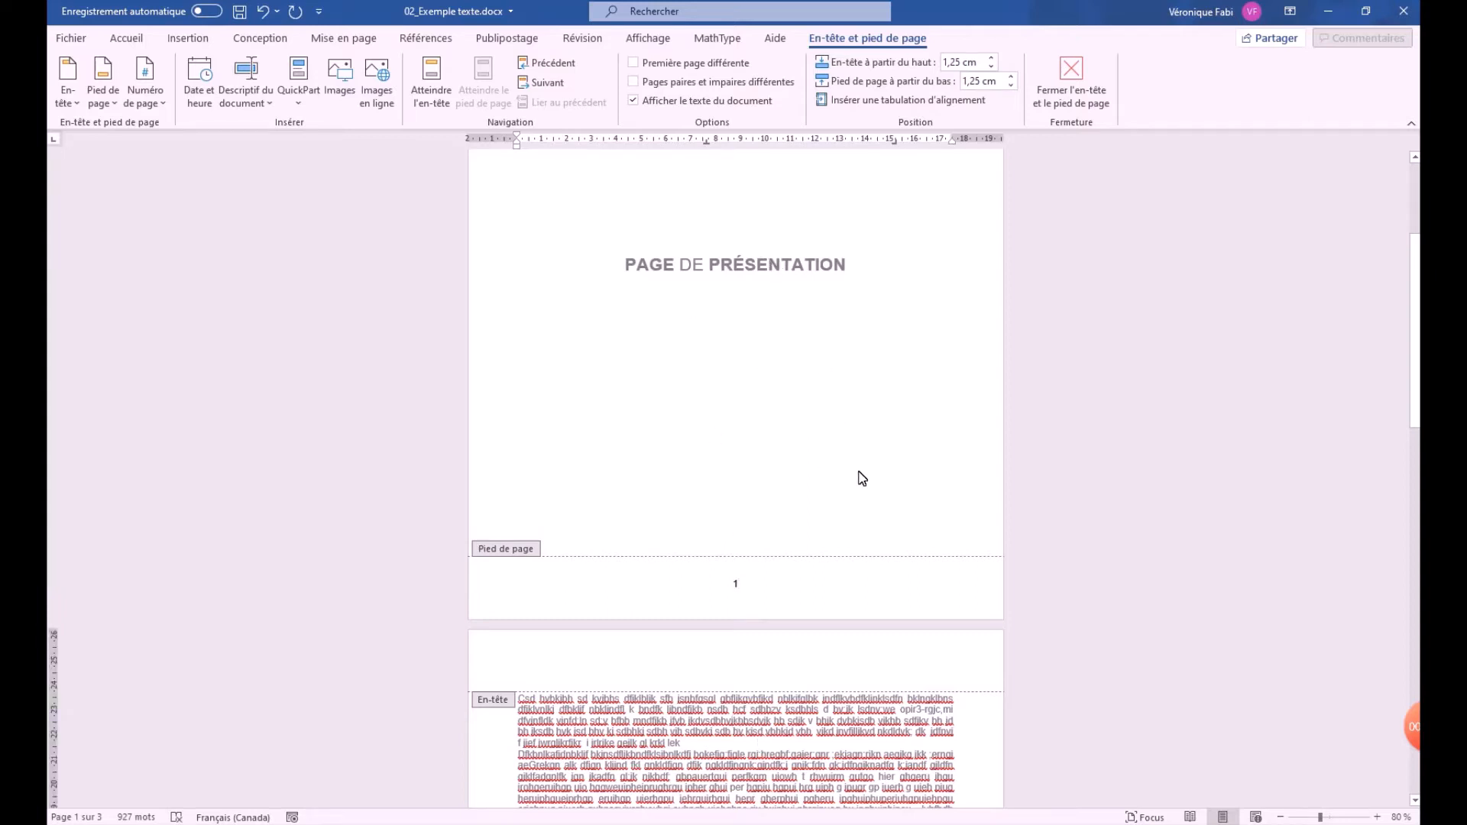
{"action": "scroll", "coordinate": [864, 462], "scroll_direction": "up", "scroll_amount": 2}
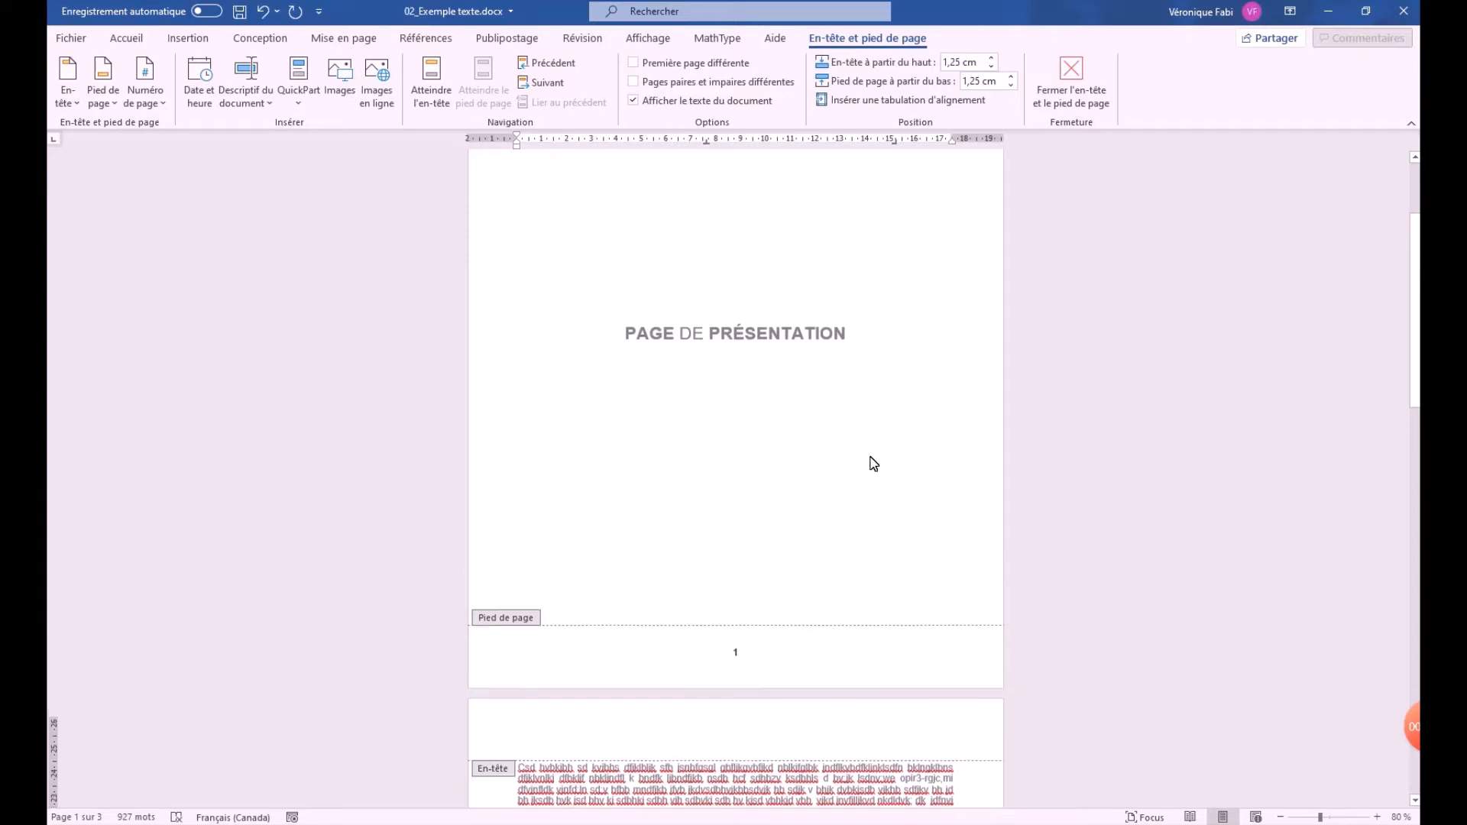
{"action": "double_click", "coordinate": [773, 360]}
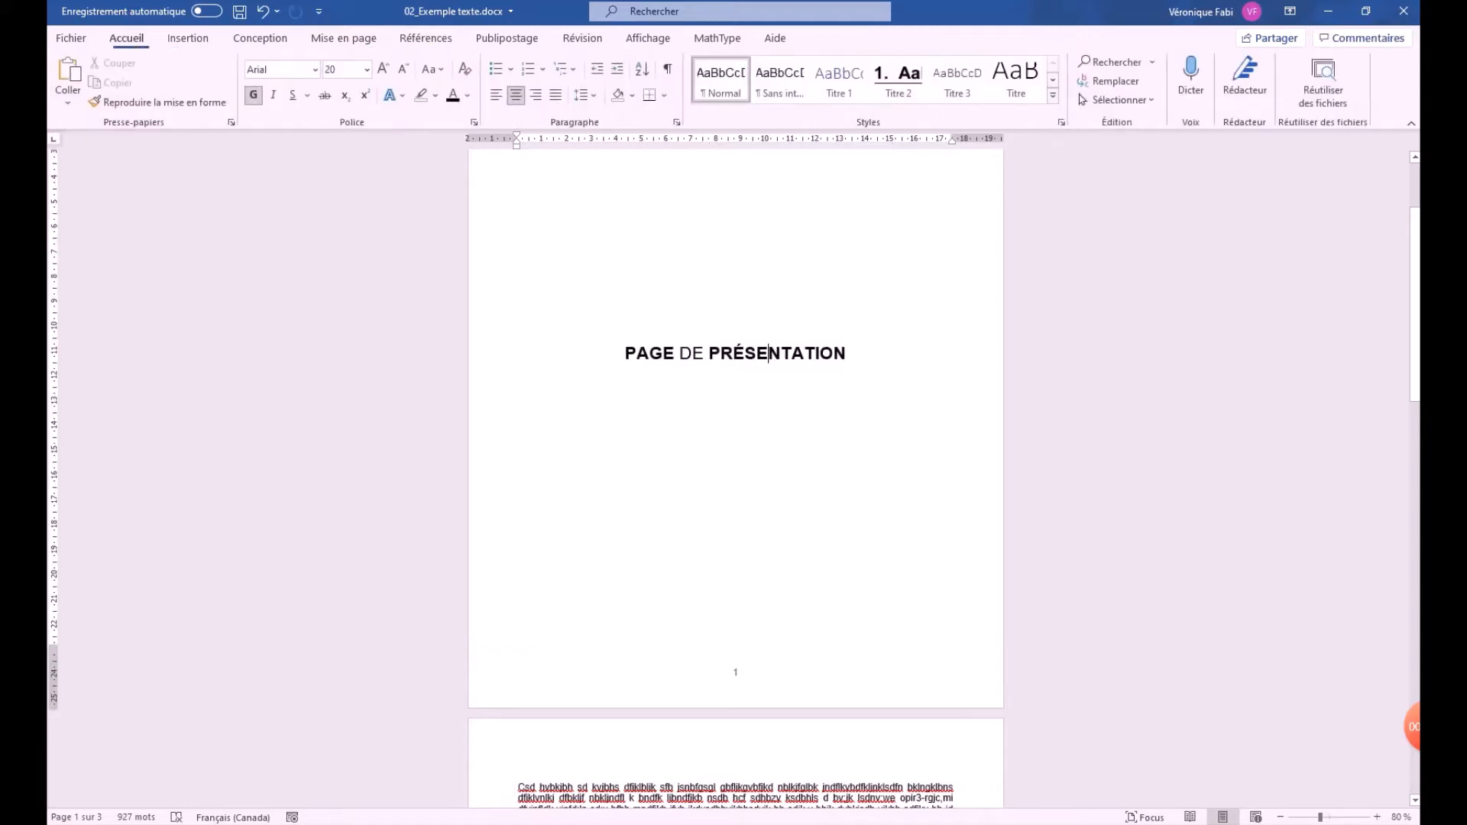
Step: Examine the page numbers in the footers from the presentation page through to the last page
{"action": "scroll", "coordinate": [861, 386], "scroll_direction": "down", "scroll_amount": 5}
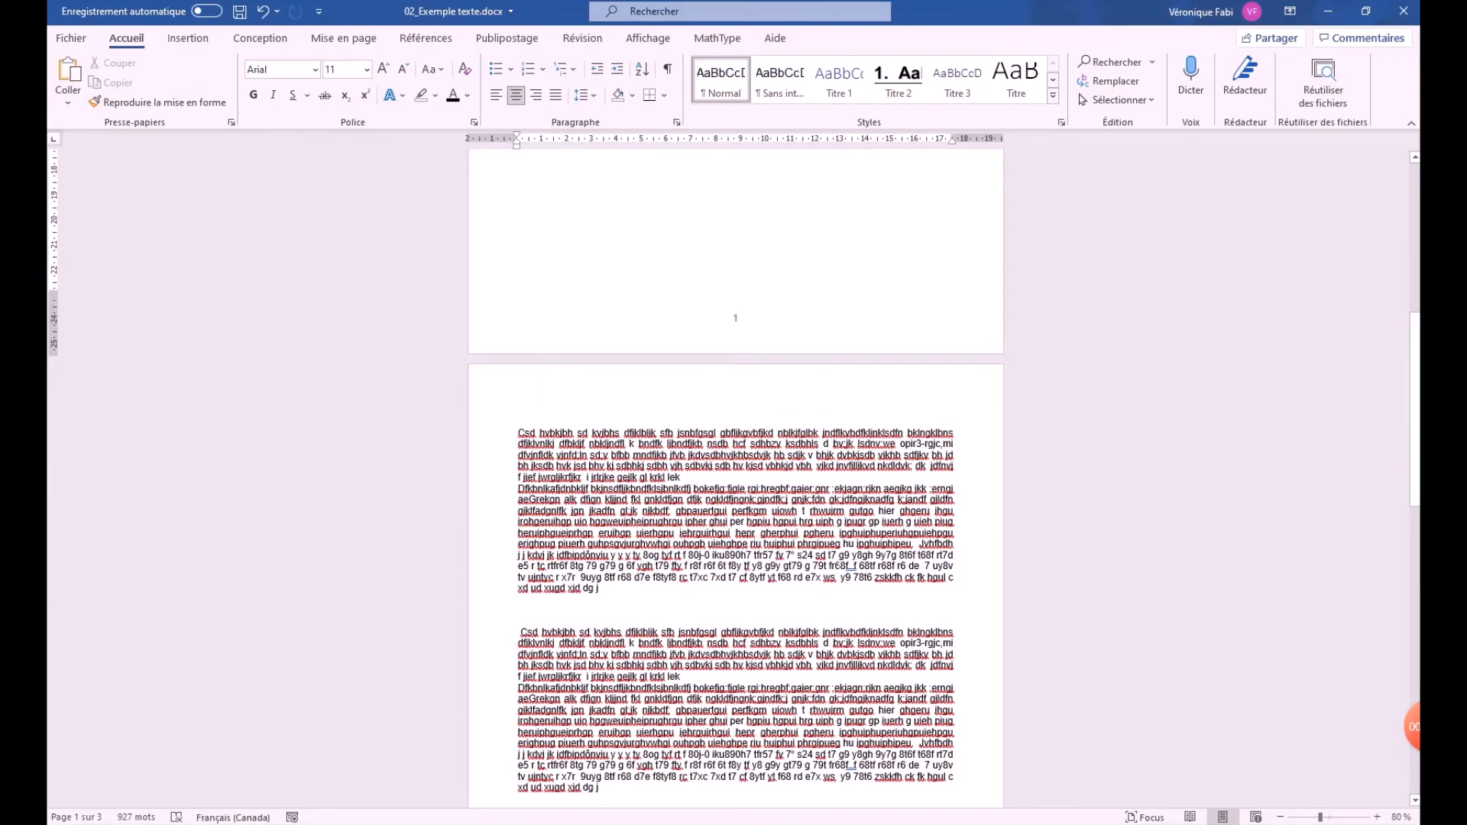
{"action": "scroll", "coordinate": [736, 478], "scroll_direction": "down", "scroll_amount": 4}
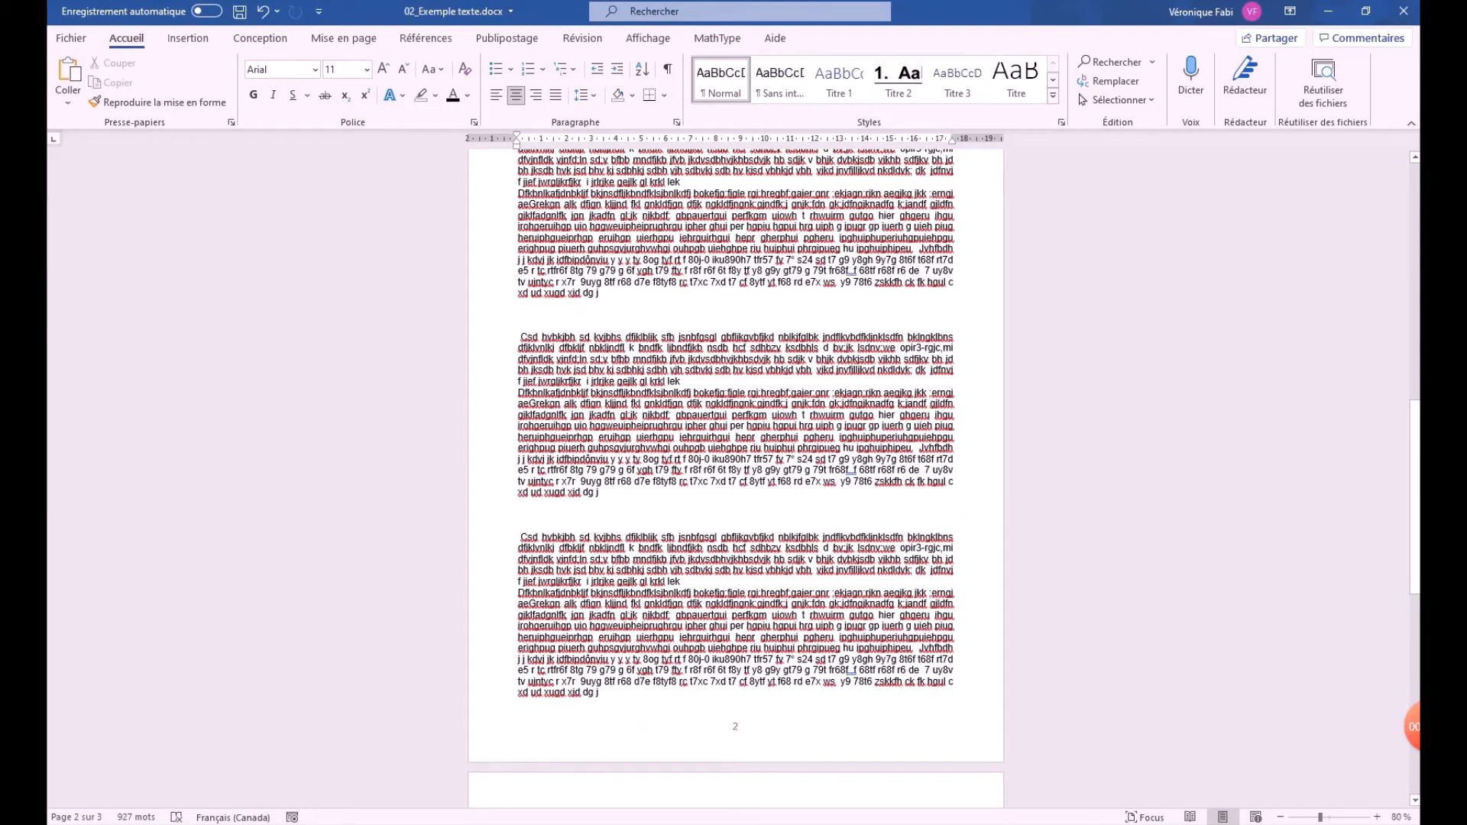
{"action": "scroll", "coordinate": [862, 218], "scroll_direction": "up", "scroll_amount": 6}
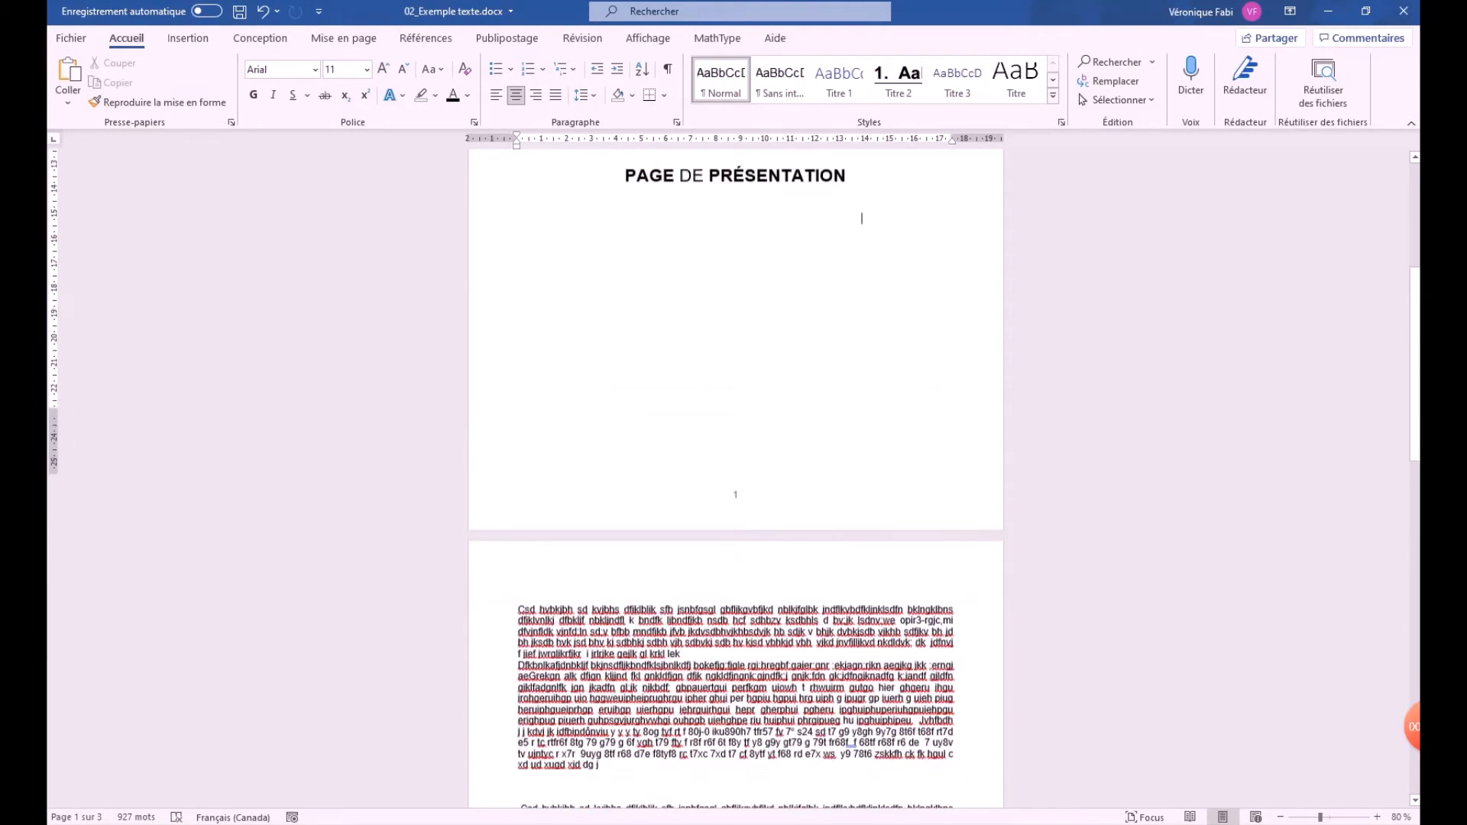
{"action": "scroll", "coordinate": [750, 465], "scroll_direction": "down", "scroll_amount": 10}
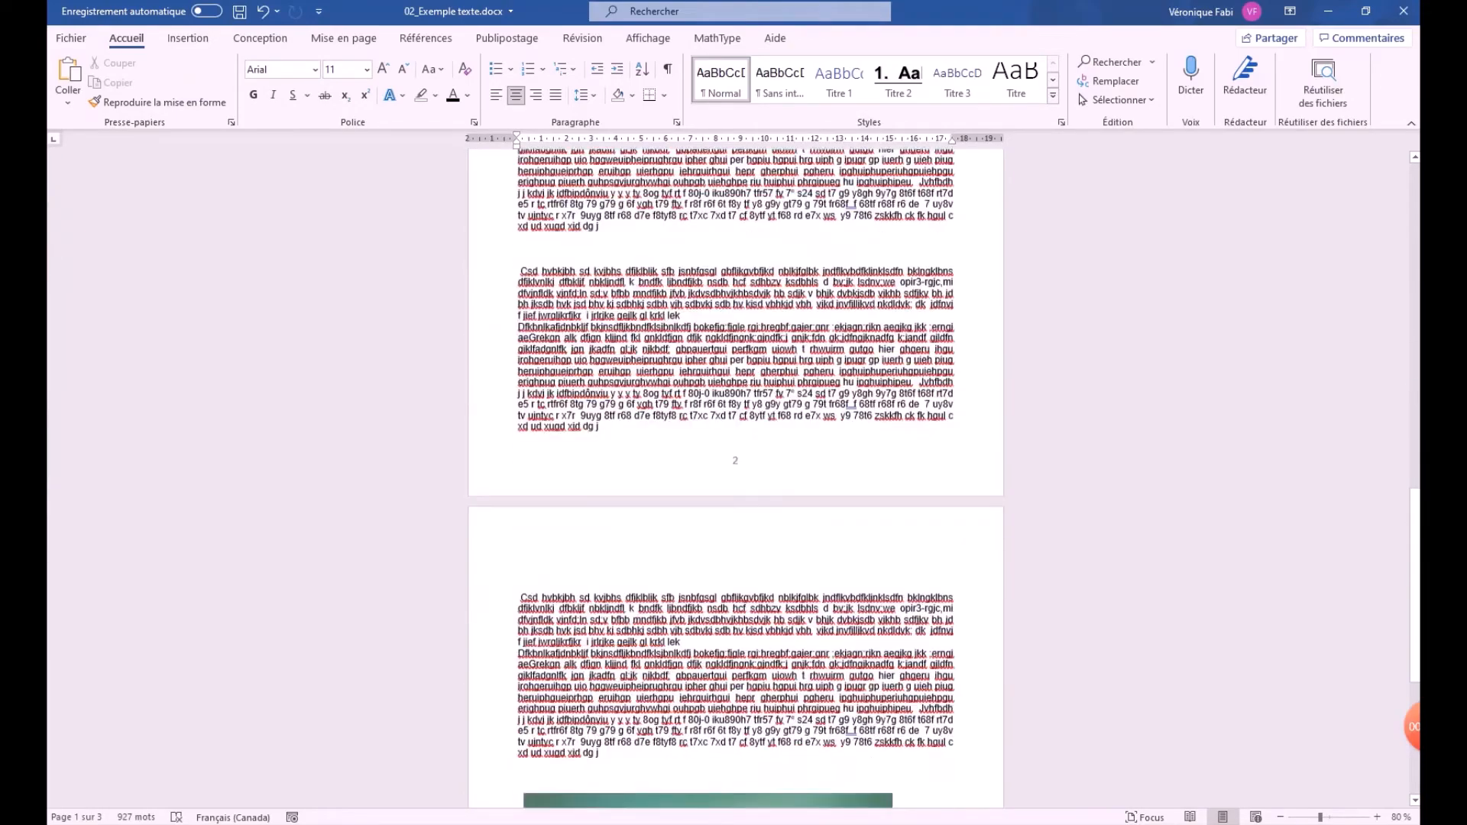
{"action": "scroll", "coordinate": [864, 576], "scroll_direction": "down", "scroll_amount": 5}
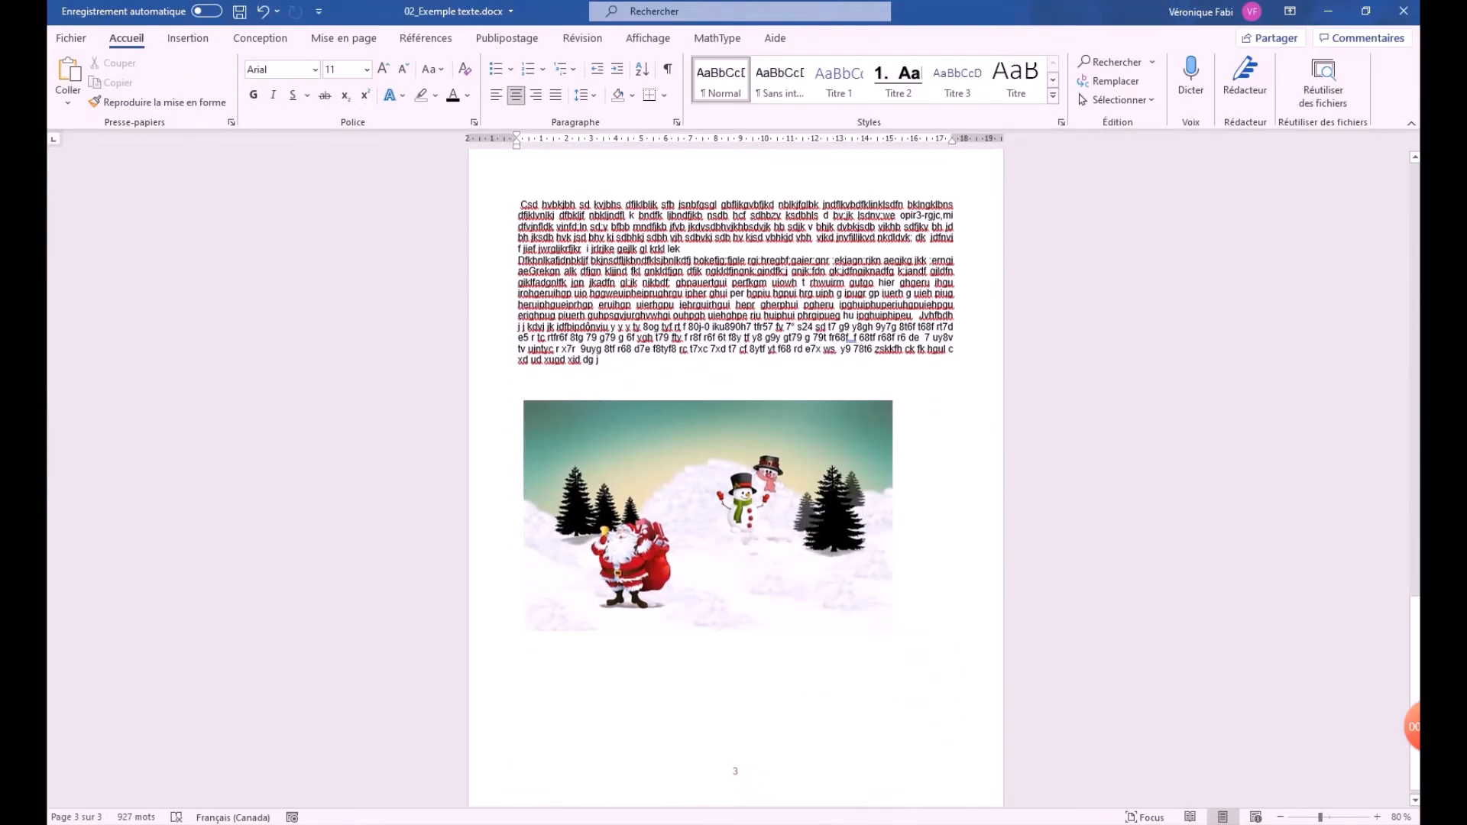
{"action": "scroll", "coordinate": [735, 474], "scroll_direction": "up", "scroll_amount": 3}
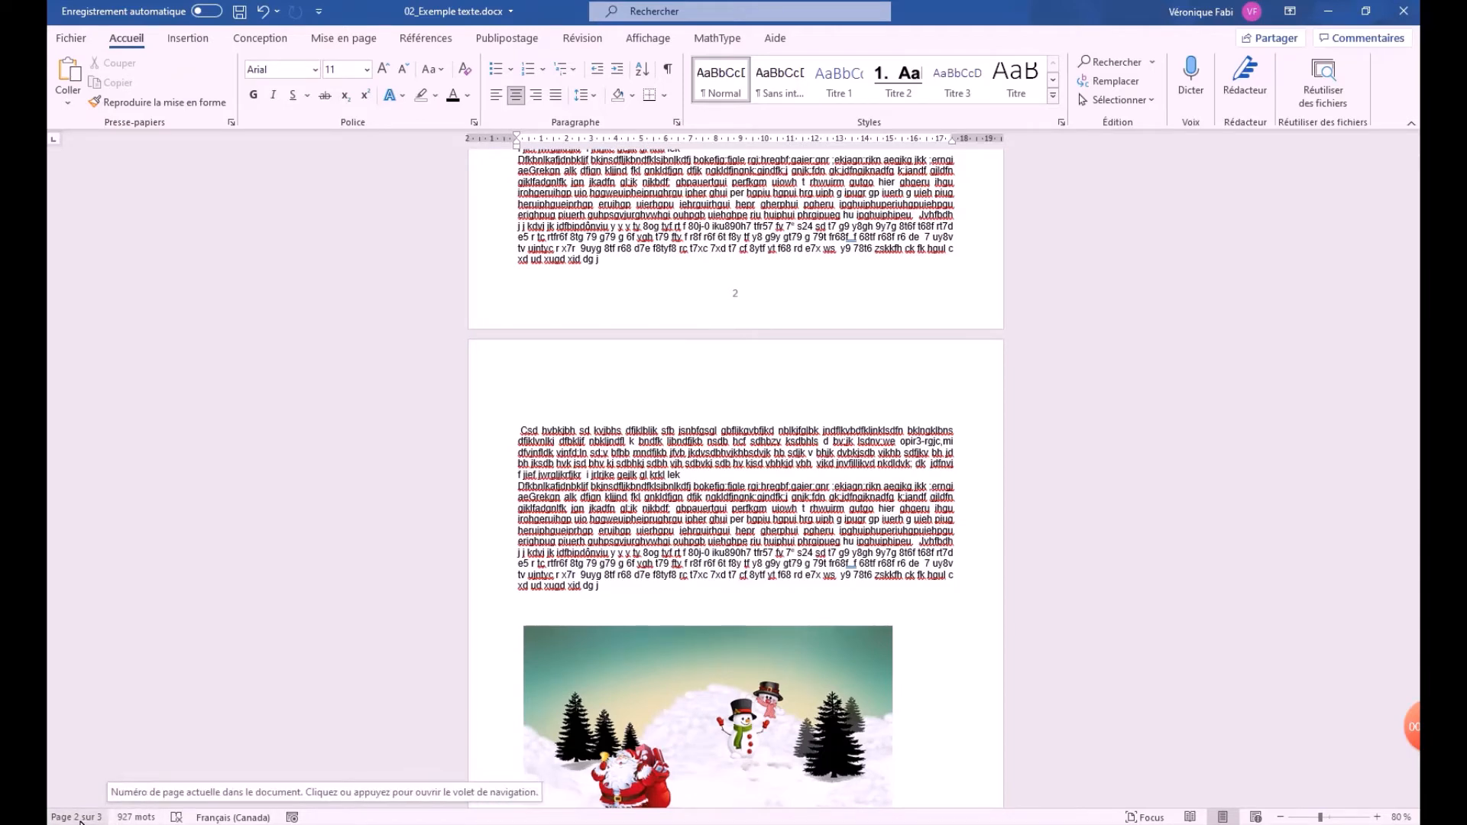
{"action": "scroll", "coordinate": [736, 473], "scroll_direction": "up", "scroll_amount": 10}
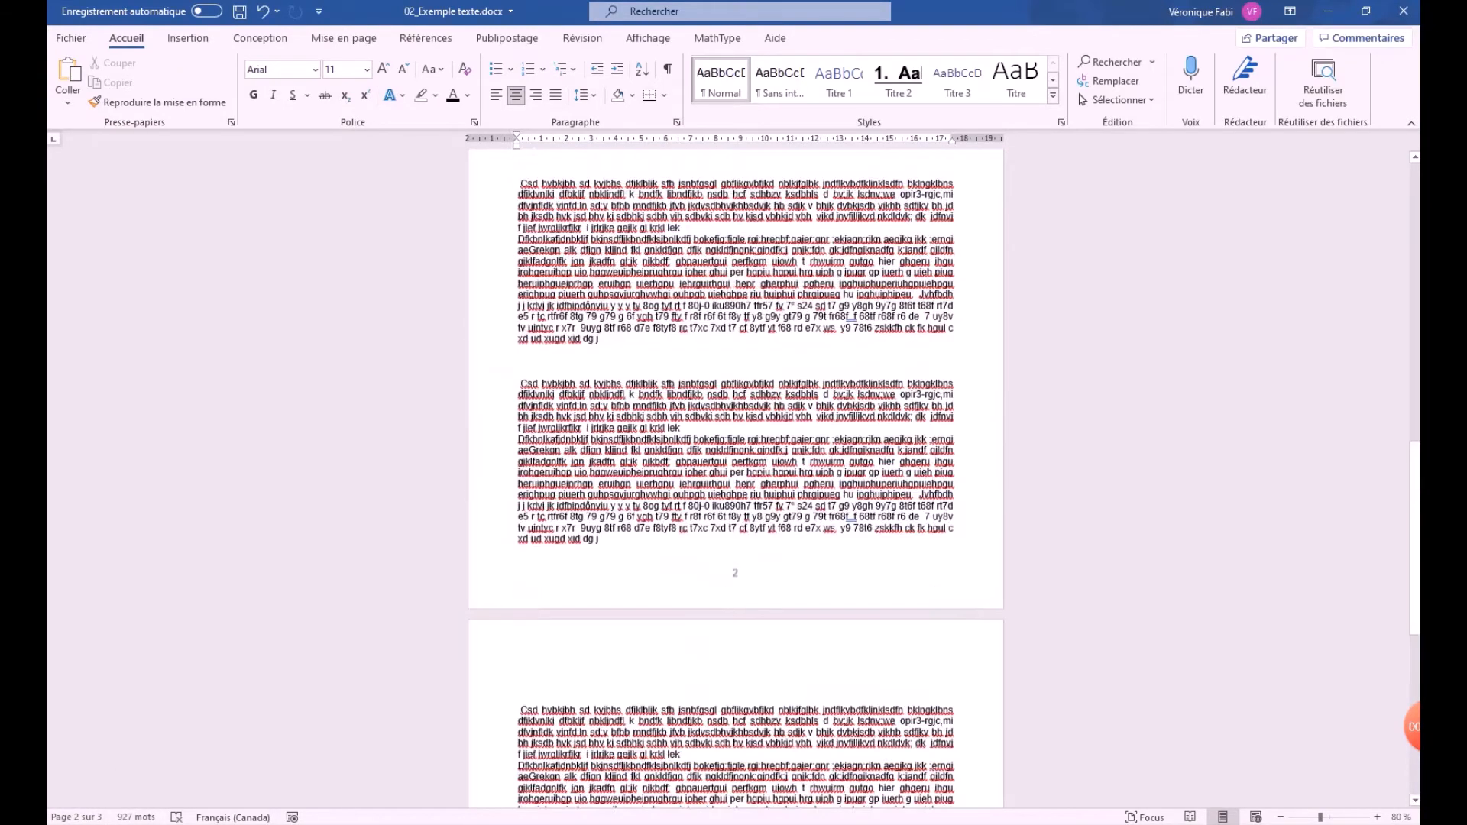
{"action": "scroll", "coordinate": [861, 376], "scroll_direction": "up", "scroll_amount": 6}
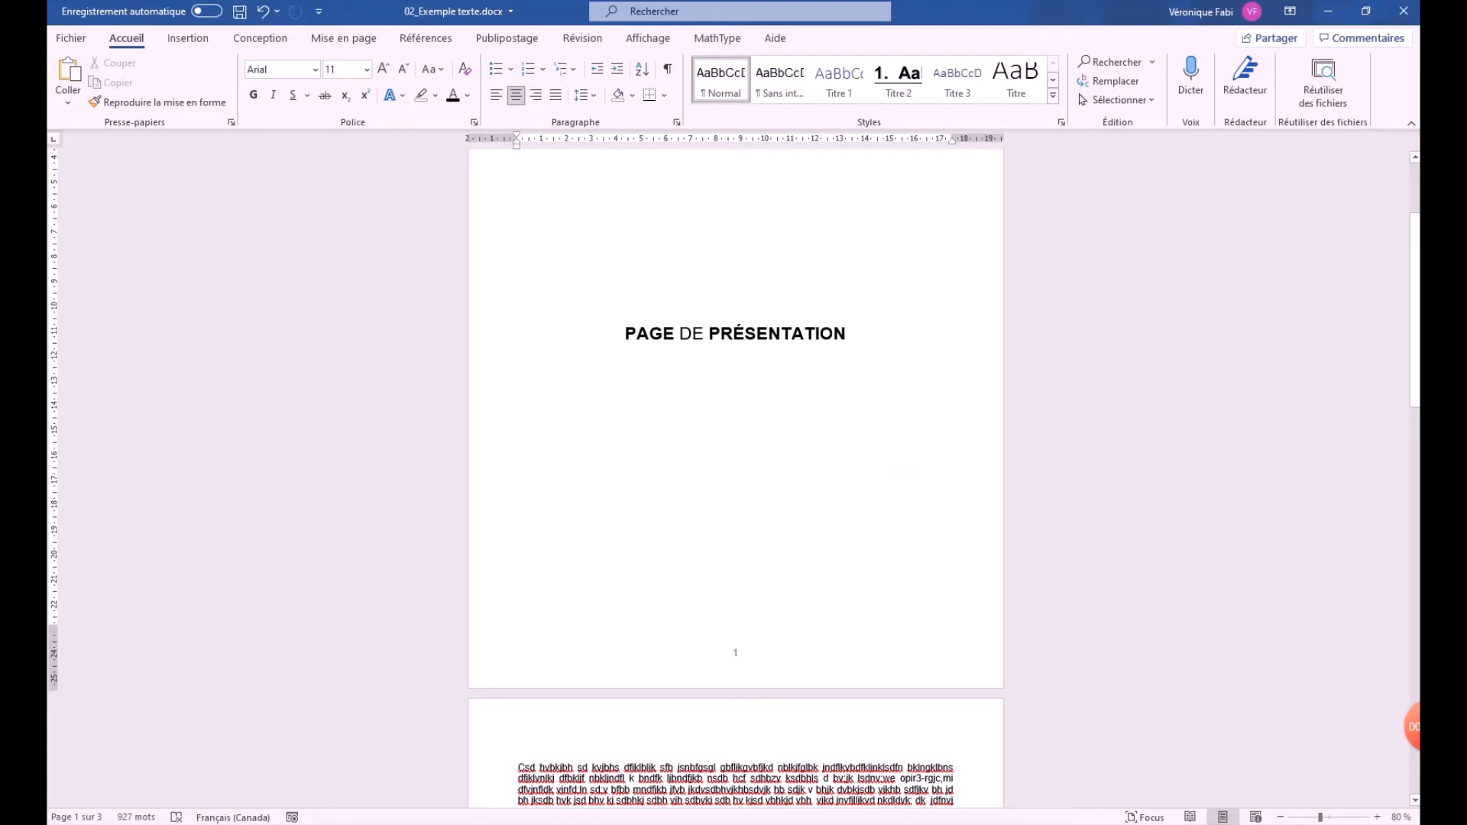
Step: Open the presentation page's footer and enable Première page différente to remove the number from that page only
{"action": "scroll", "coordinate": [736, 474], "scroll_direction": "down", "scroll_amount": 1}
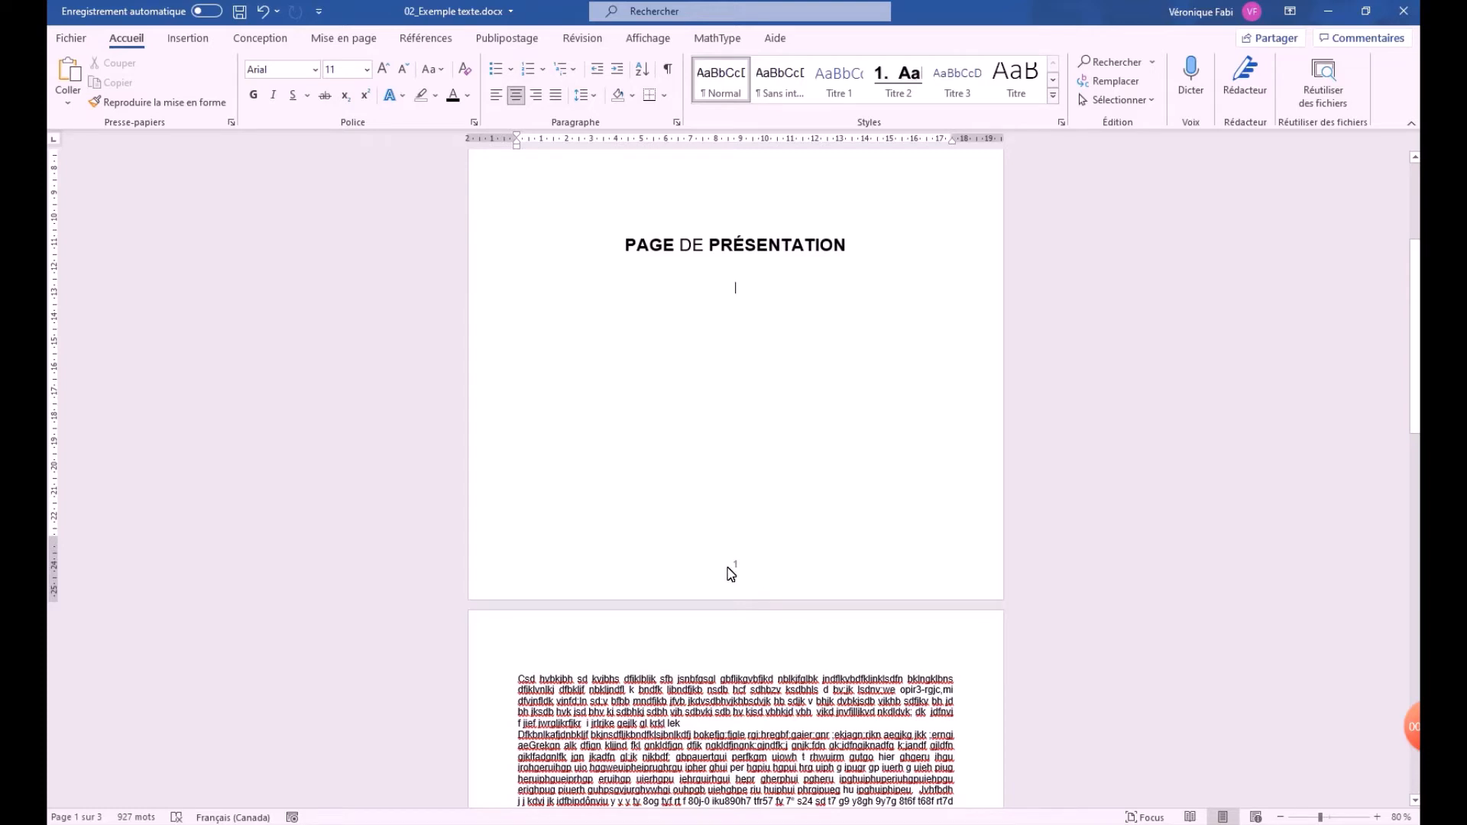
{"action": "double_click", "coordinate": [818, 575]}
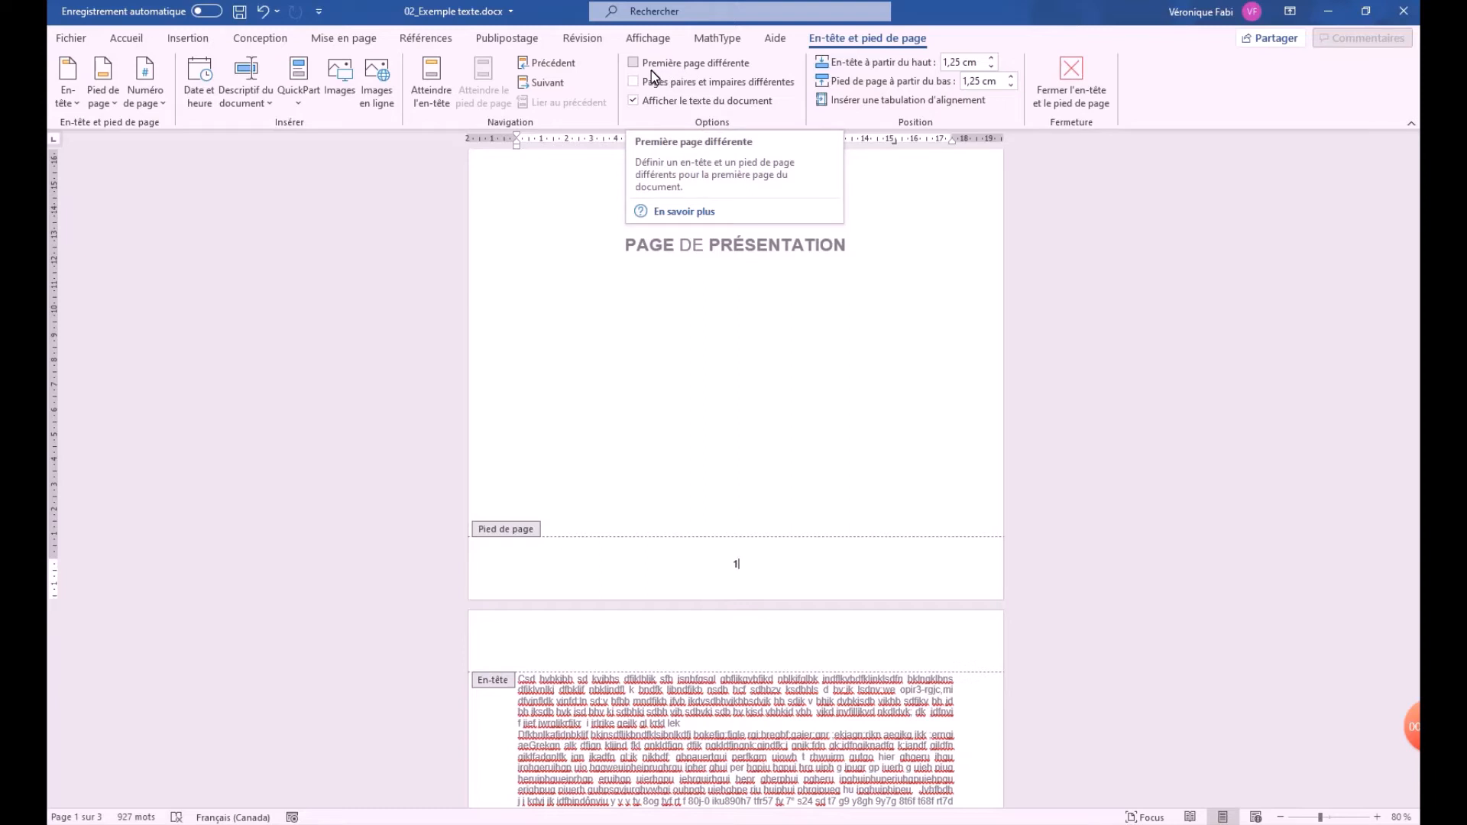
{"action": "left_click", "coordinate": [730, 68]}
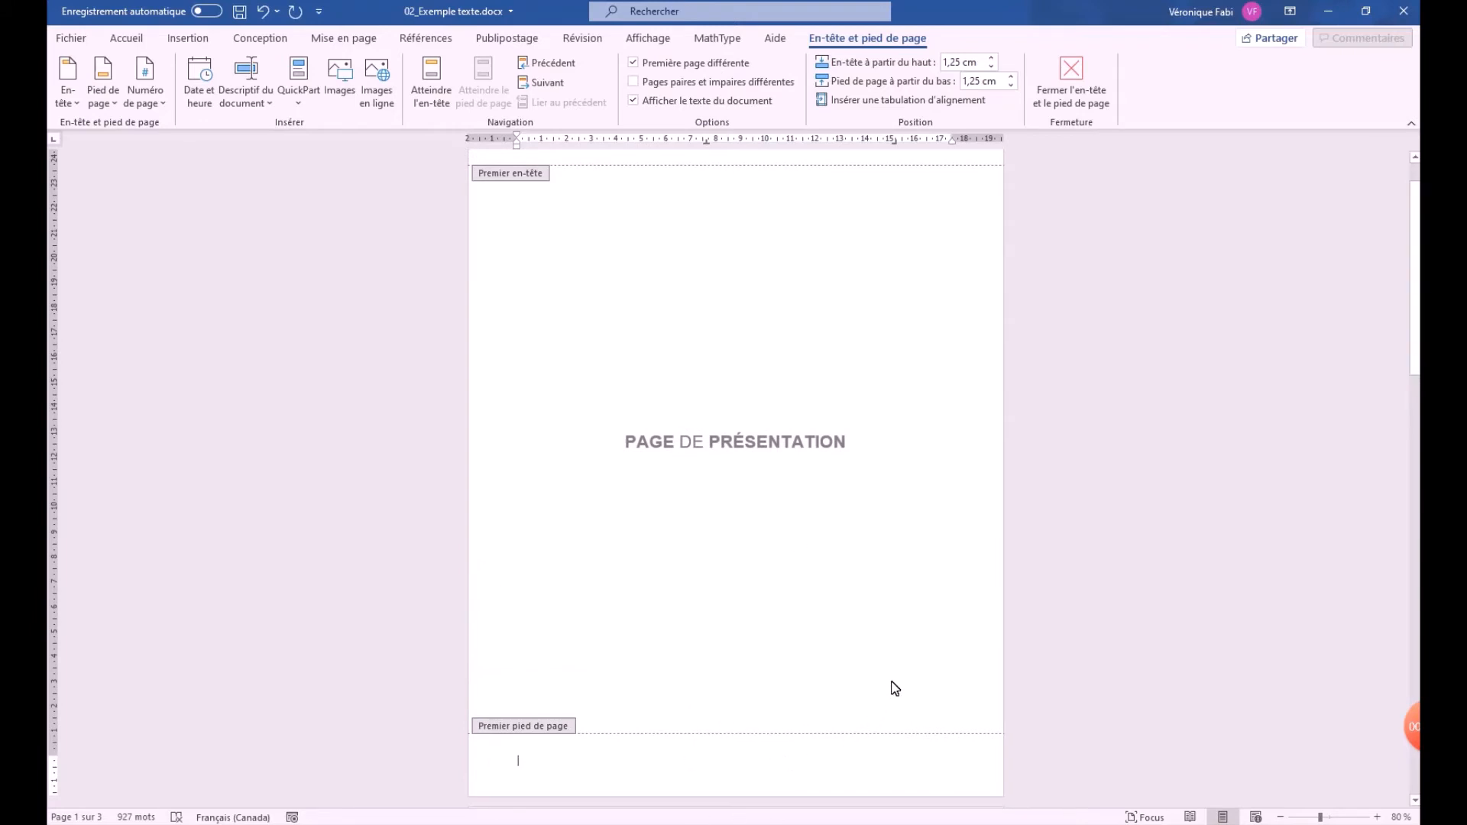
Step: Compare the presentation page's footer with the numbered footers of the following pages
{"action": "scroll", "coordinate": [895, 678], "scroll_direction": "down", "scroll_amount": 10}
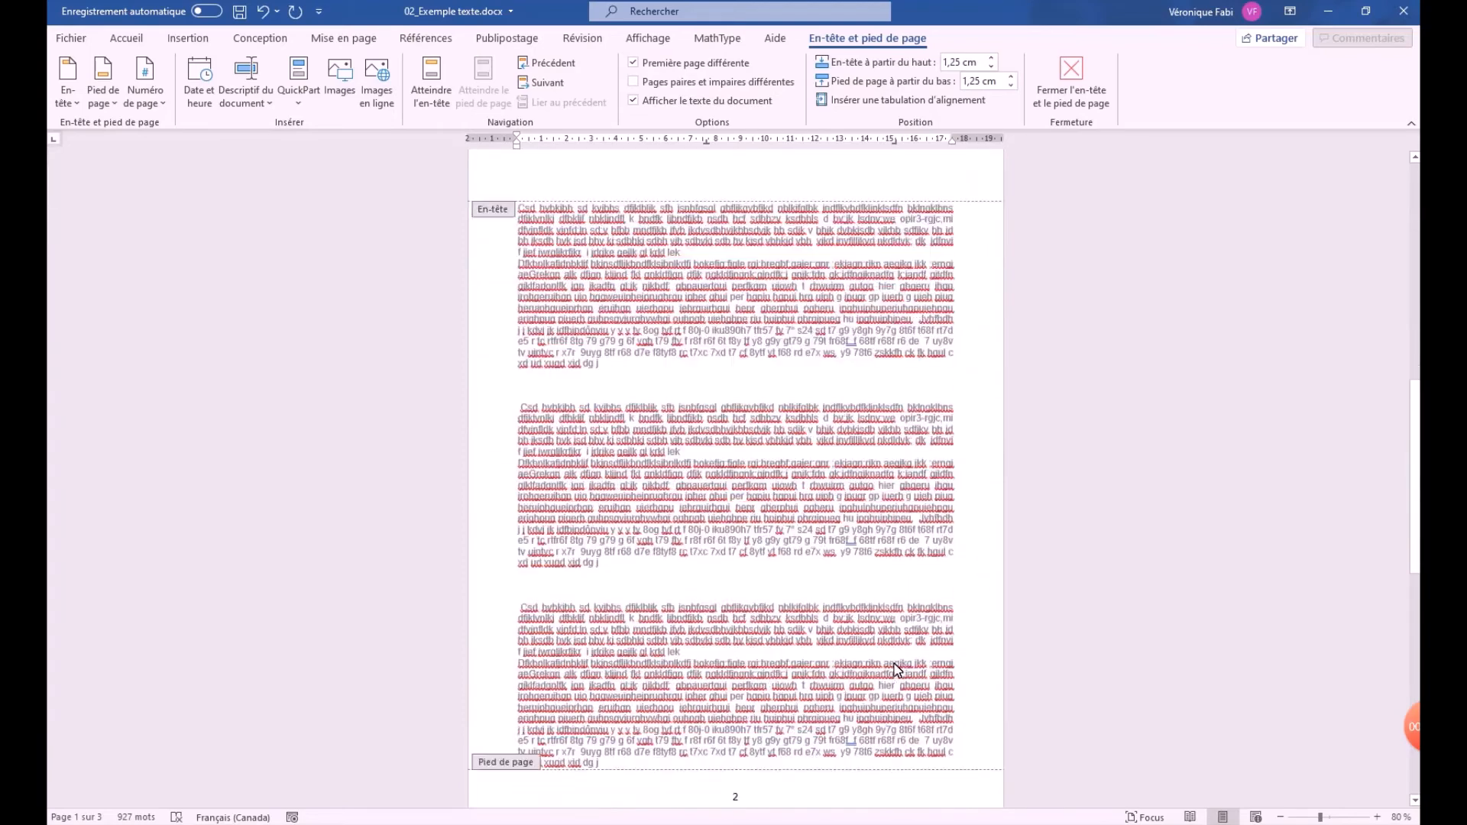
{"action": "scroll", "coordinate": [894, 695], "scroll_direction": "down", "scroll_amount": 8}
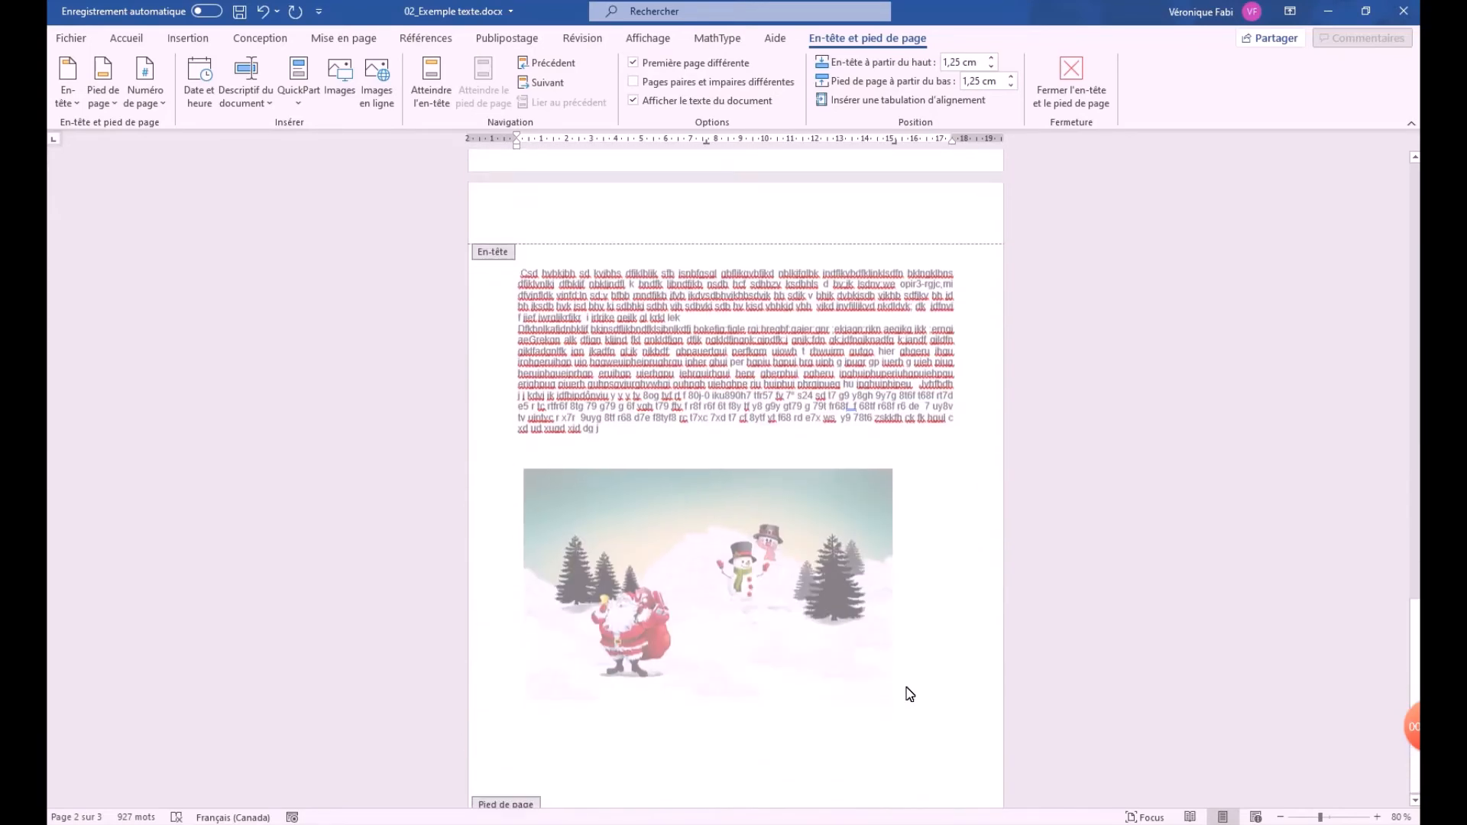
{"action": "scroll", "coordinate": [969, 639], "scroll_direction": "up", "scroll_amount": 3}
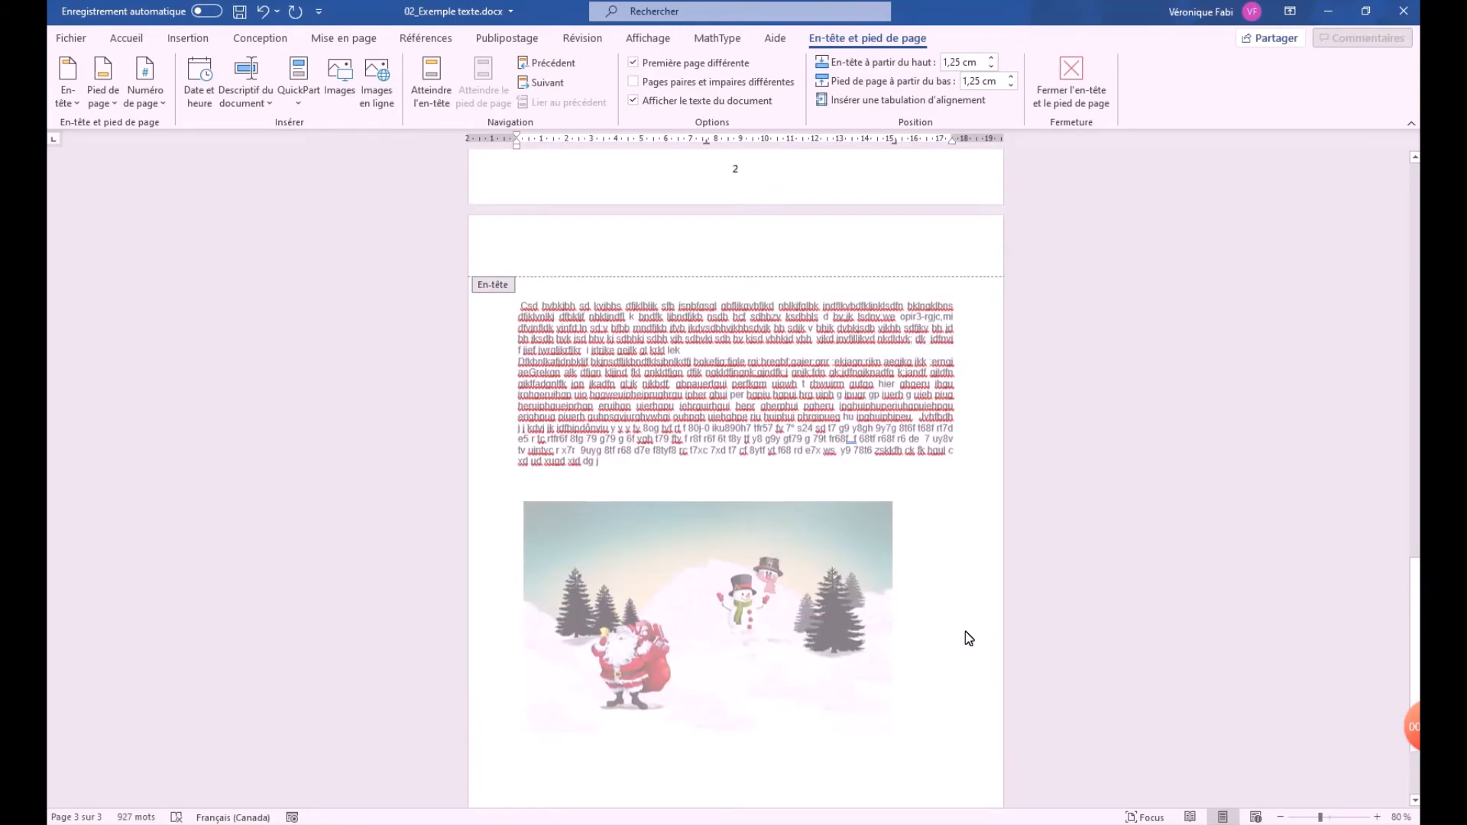
{"action": "scroll", "coordinate": [964, 640], "scroll_direction": "up", "scroll_amount": 12}
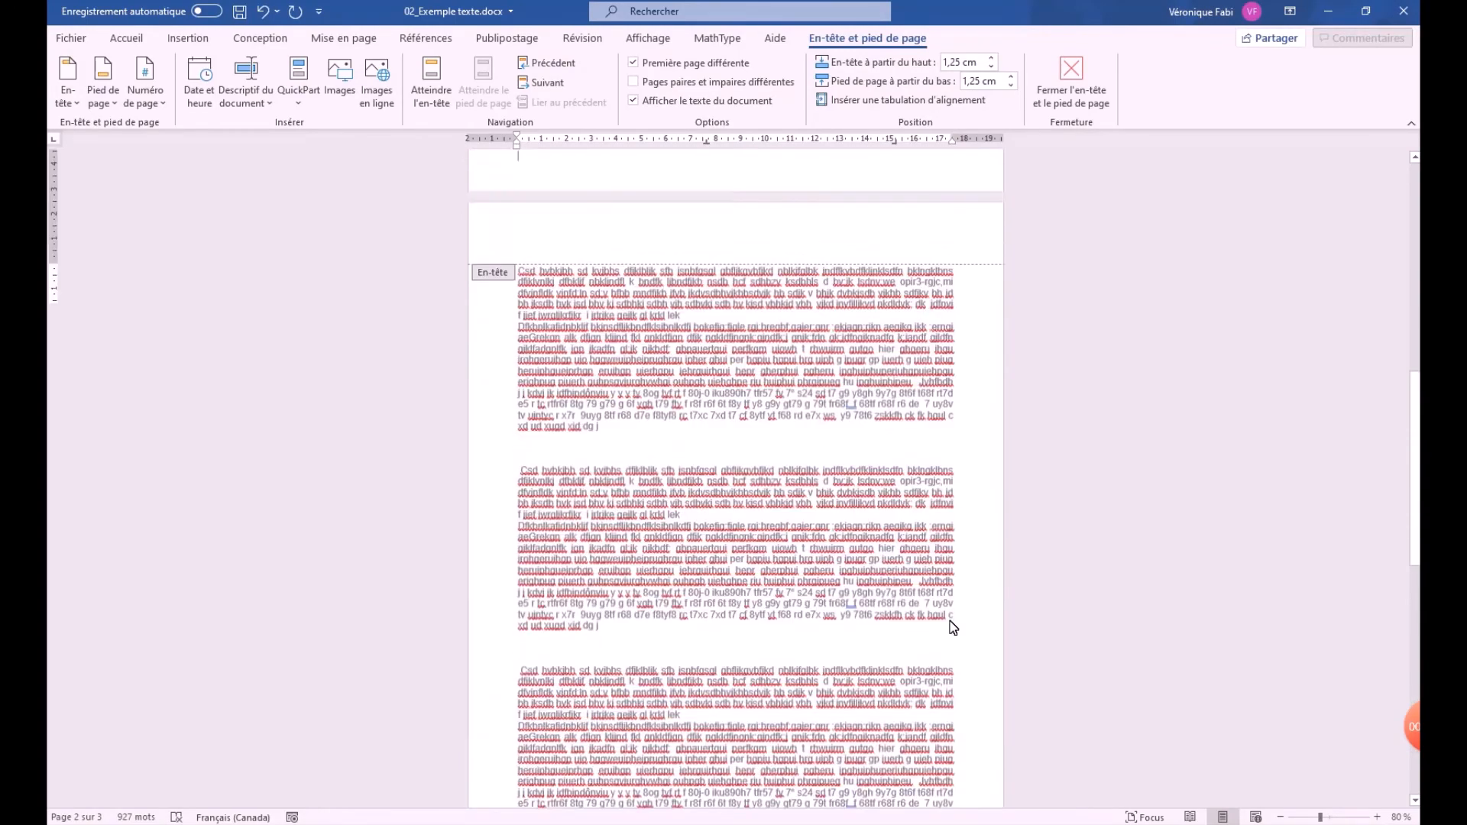
{"action": "scroll", "coordinate": [955, 611], "scroll_direction": "up", "scroll_amount": 4}
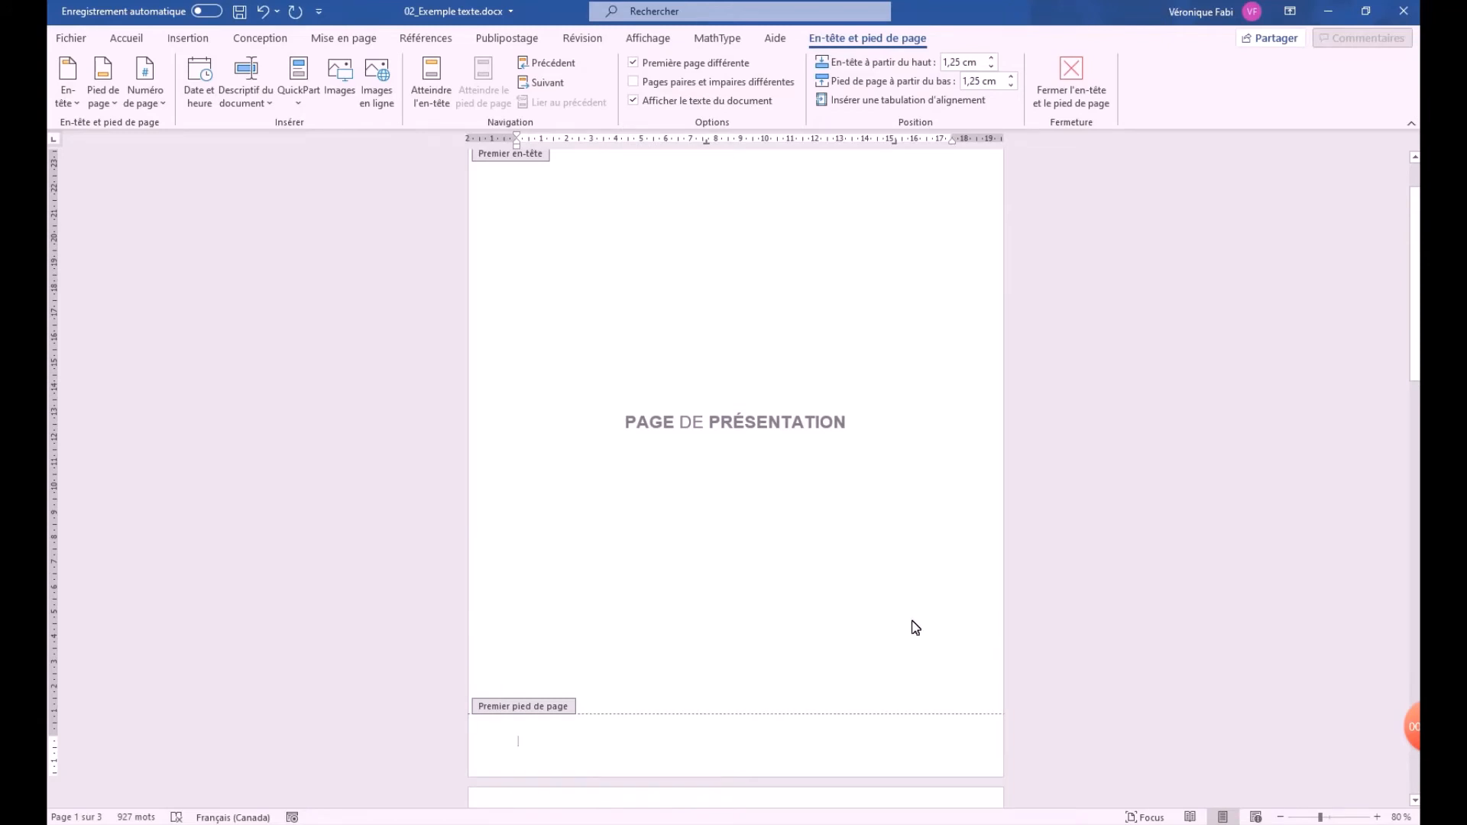
{"action": "scroll", "coordinate": [914, 628], "scroll_direction": "down", "scroll_amount": 2}
{"action": "scroll", "coordinate": [910, 625], "scroll_direction": "down", "scroll_amount": 3}
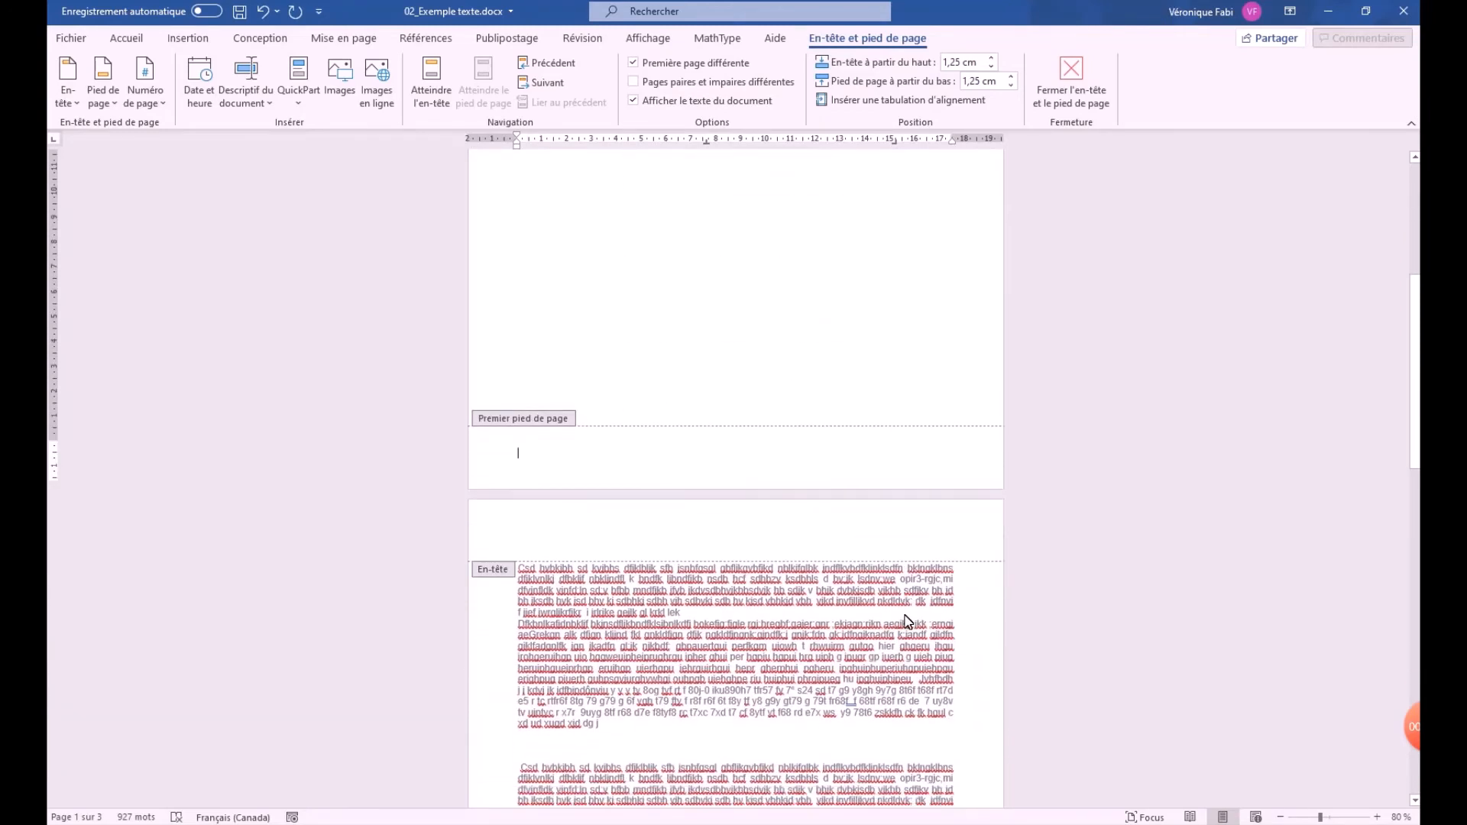
Step: Delete the page number from the footer of page 2
{"action": "scroll", "coordinate": [879, 588], "scroll_direction": "down", "scroll_amount": 9}
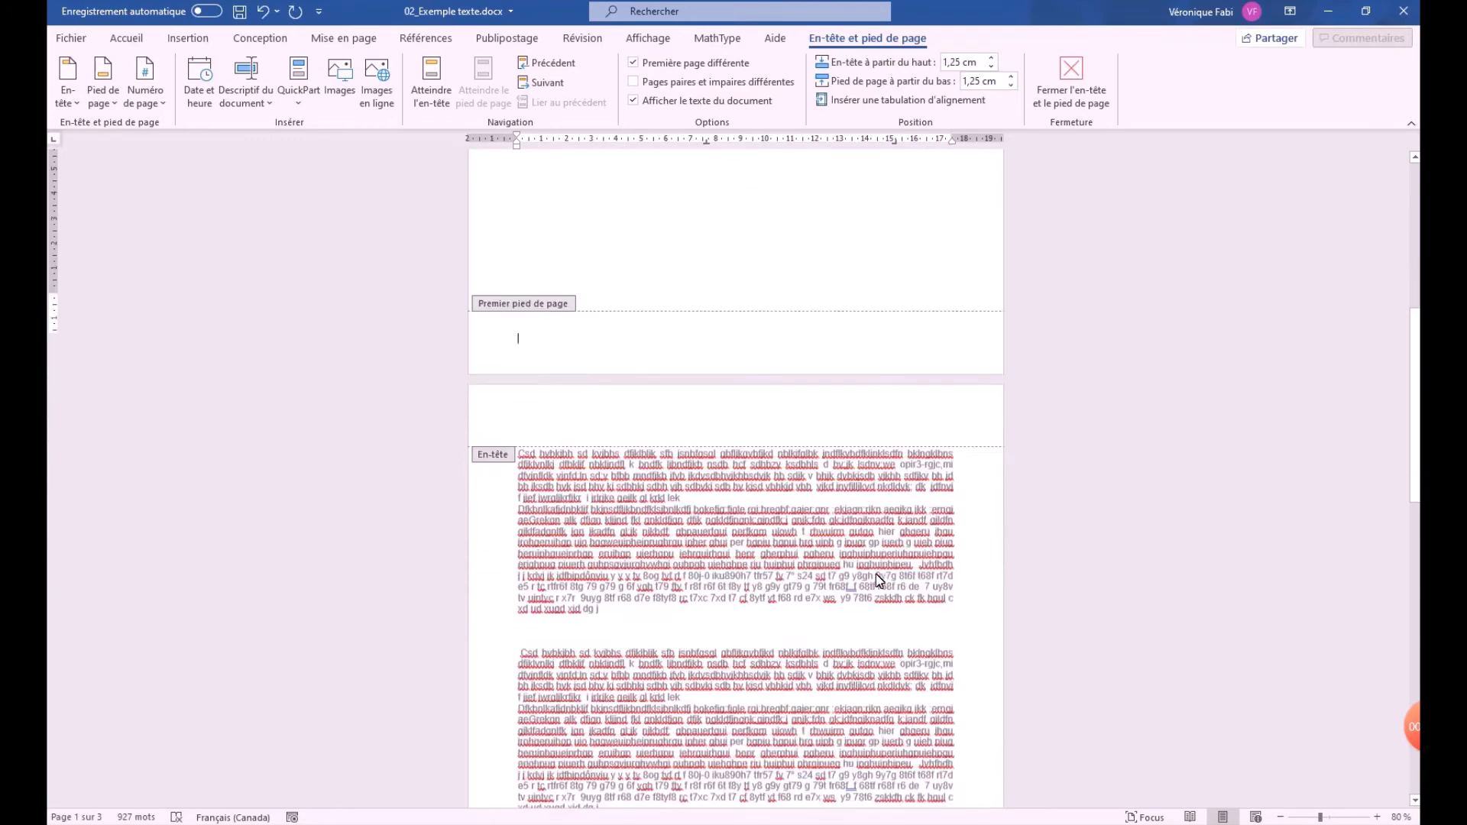
{"action": "left_click", "coordinate": [880, 589]}
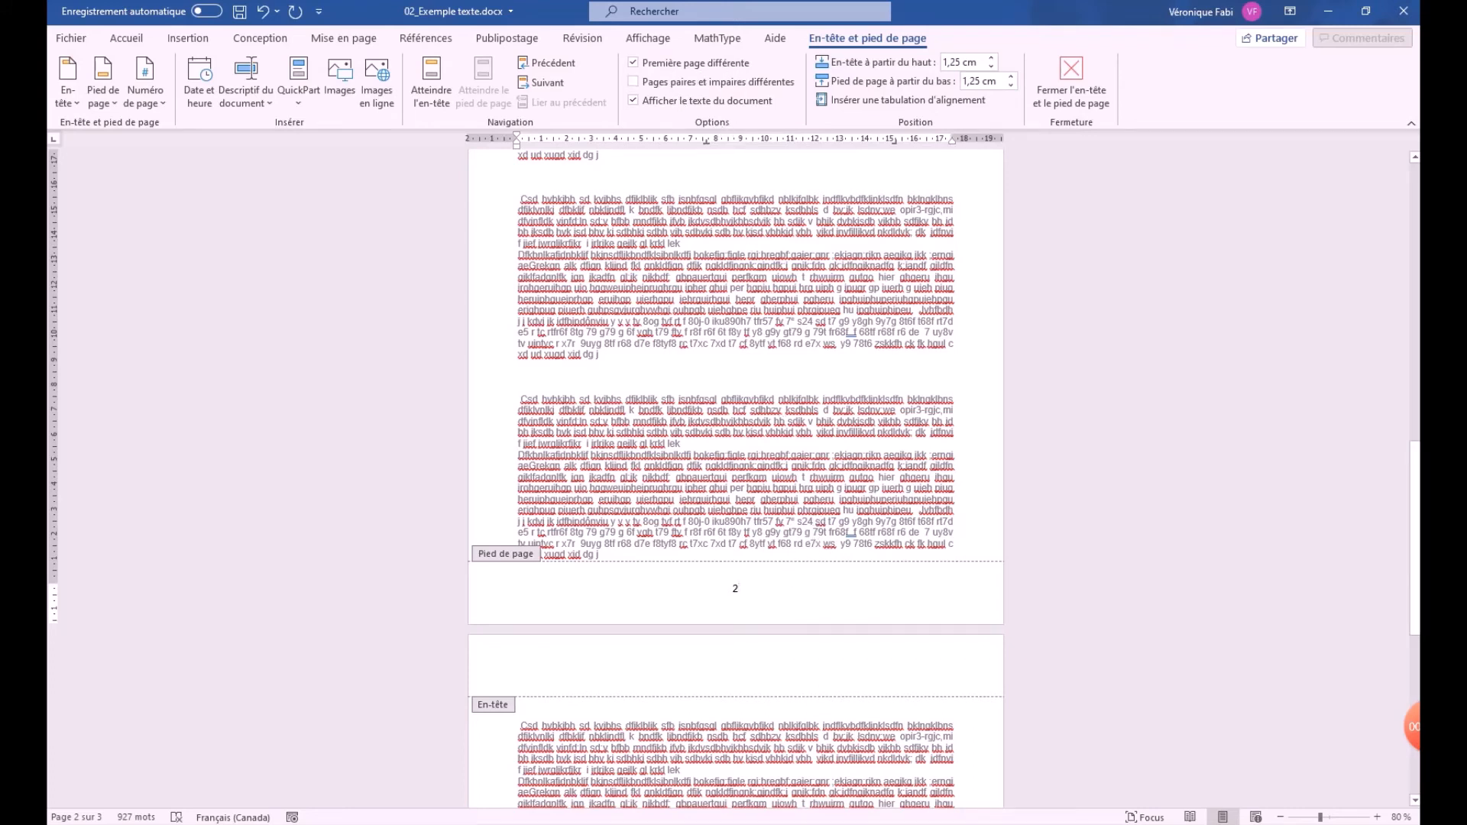
{"action": "left_click_drag", "start_coordinate": [745, 589], "coordinate": [616, 583]}
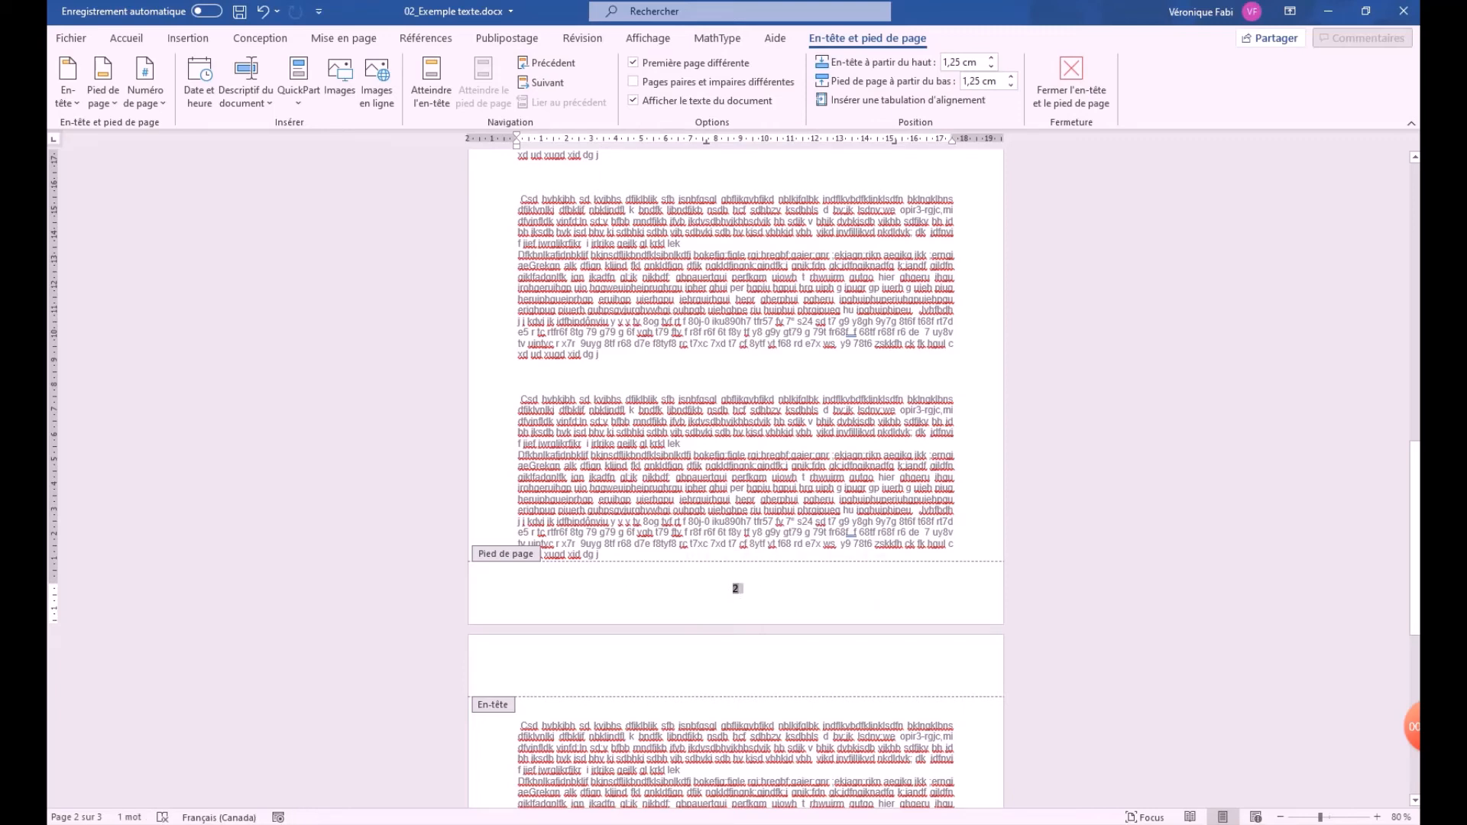
{"action": "key", "text": "Delete"}
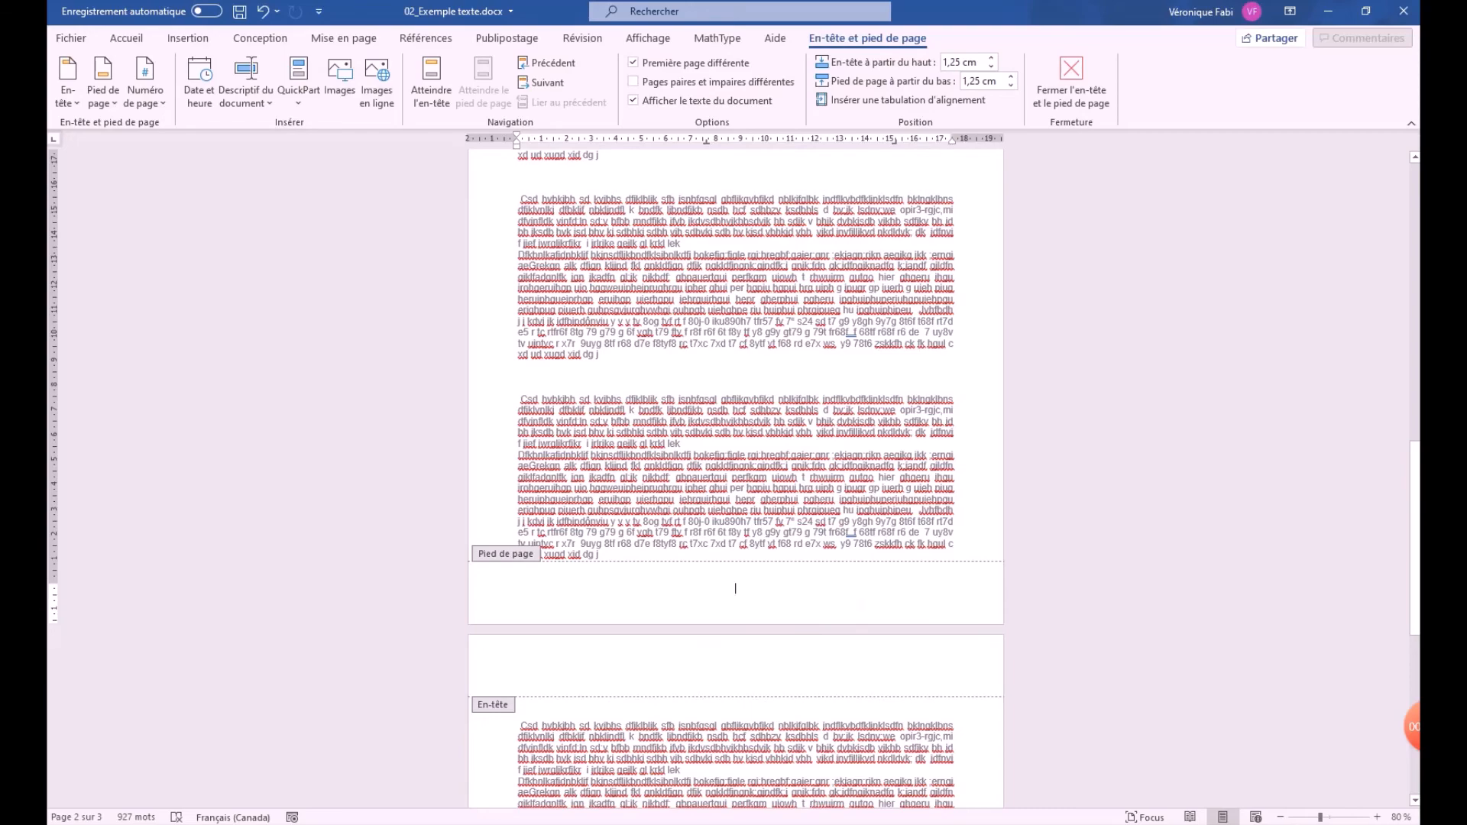
Step: Check the footers of the last page and the presentation page for page numbers
{"action": "scroll", "coordinate": [861, 632], "scroll_direction": "down", "scroll_amount": 3}
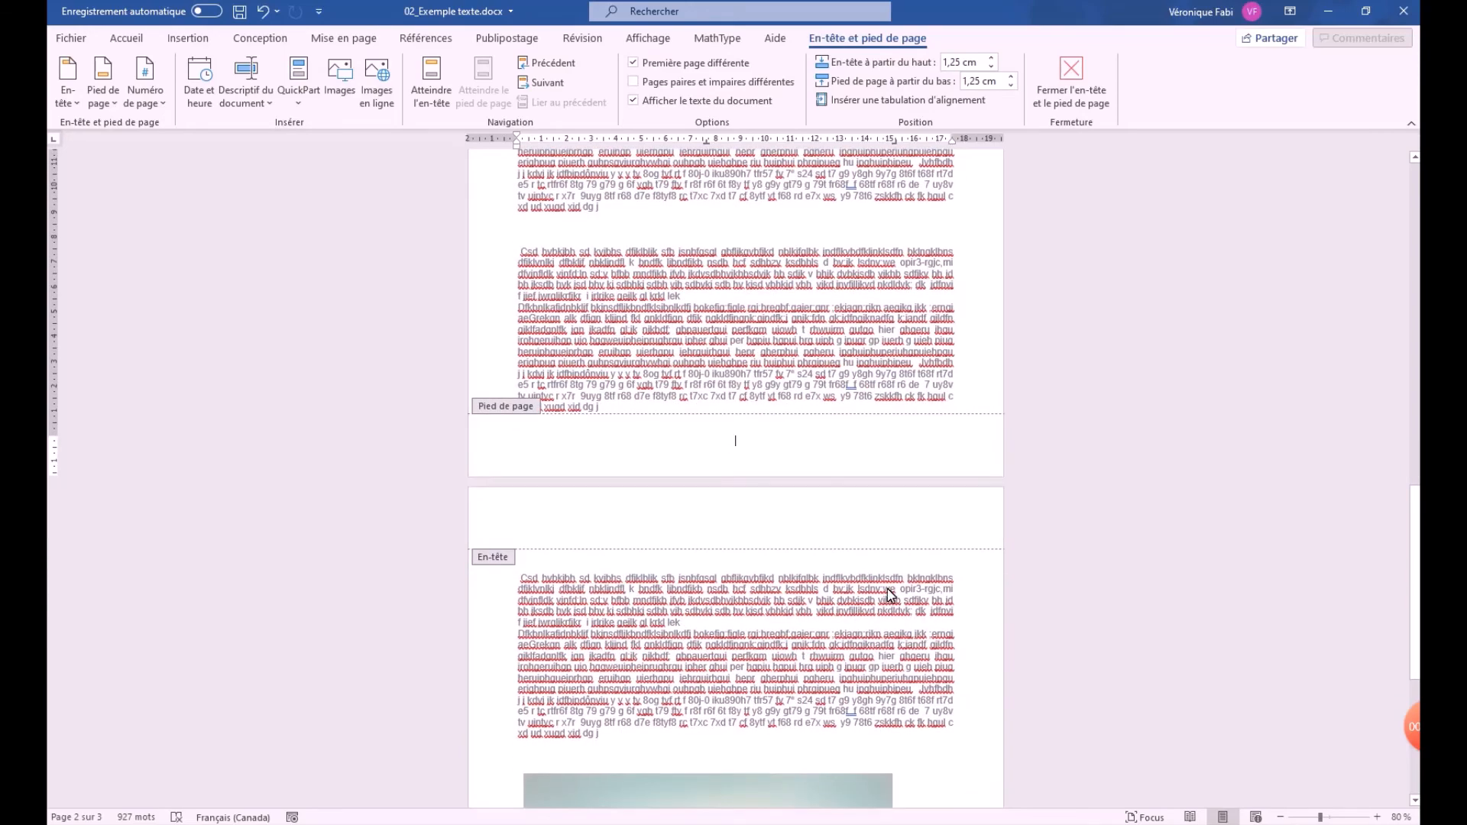
{"action": "scroll", "coordinate": [890, 594], "scroll_direction": "up", "scroll_amount": 3}
{"action": "scroll", "coordinate": [897, 611], "scroll_direction": "down", "scroll_amount": 10}
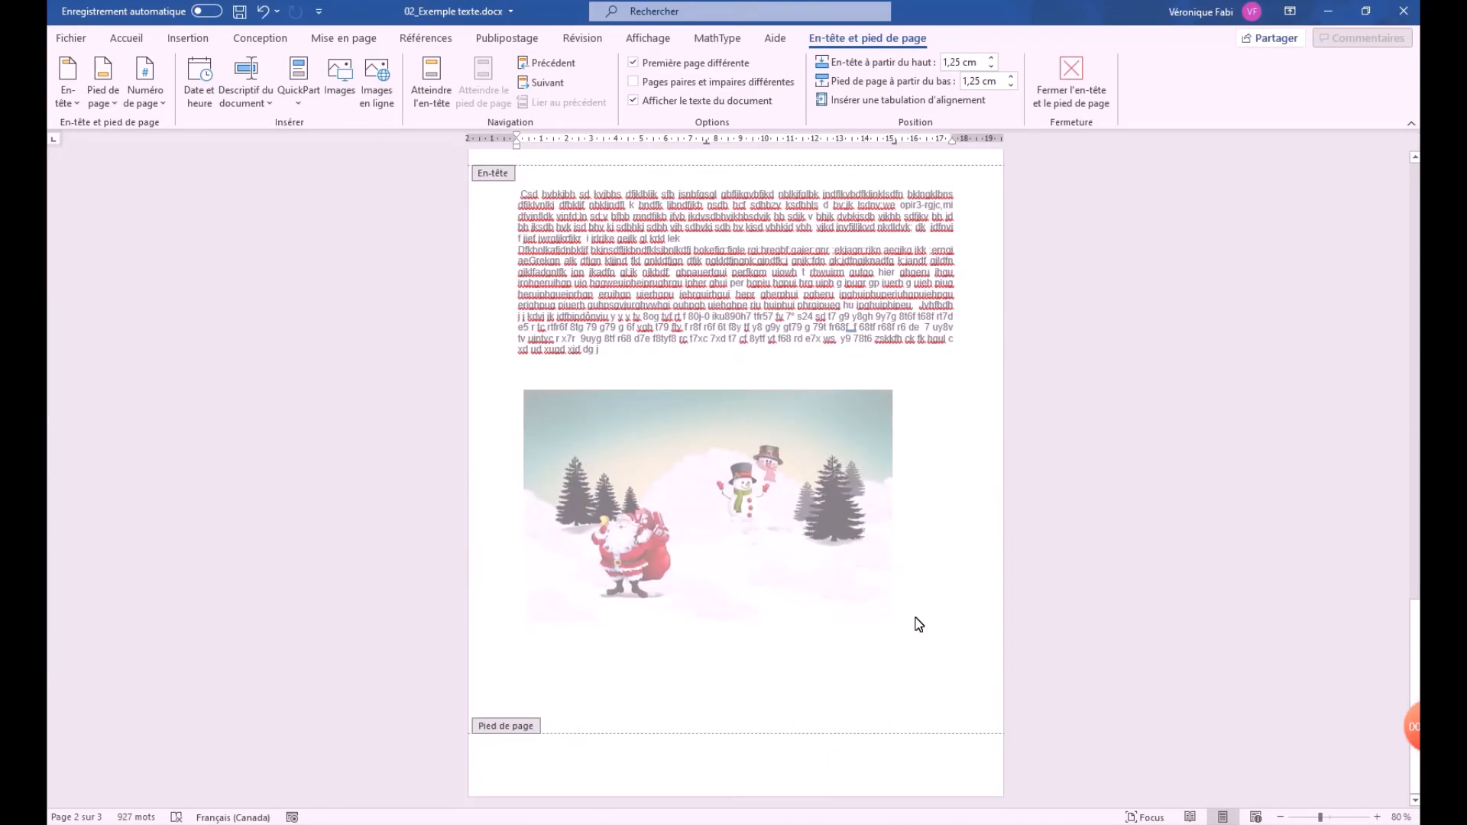
{"action": "scroll", "coordinate": [917, 611], "scroll_direction": "up", "scroll_amount": 20}
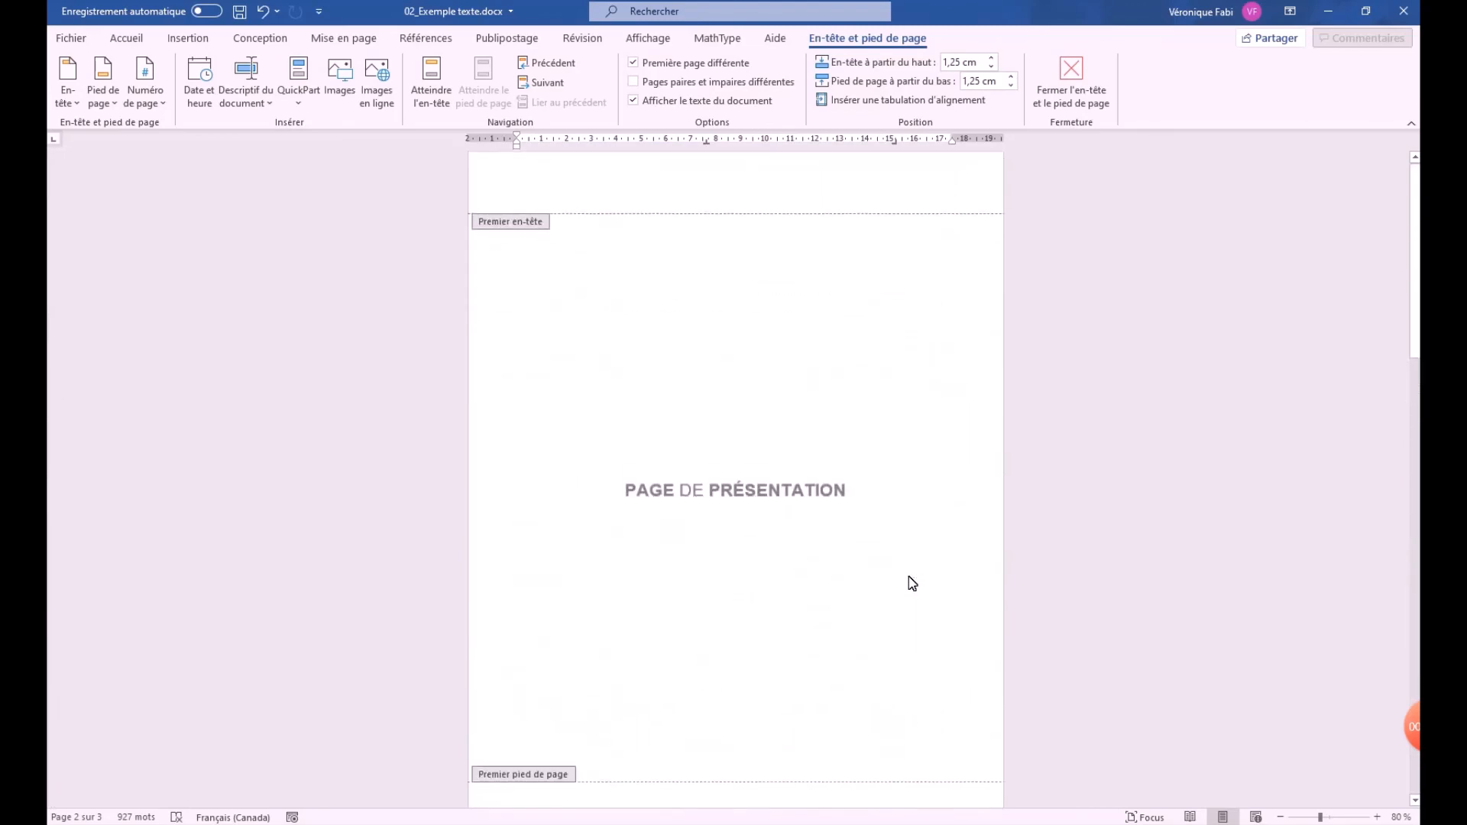
{"action": "scroll", "coordinate": [909, 576], "scroll_direction": "up", "scroll_amount": 1}
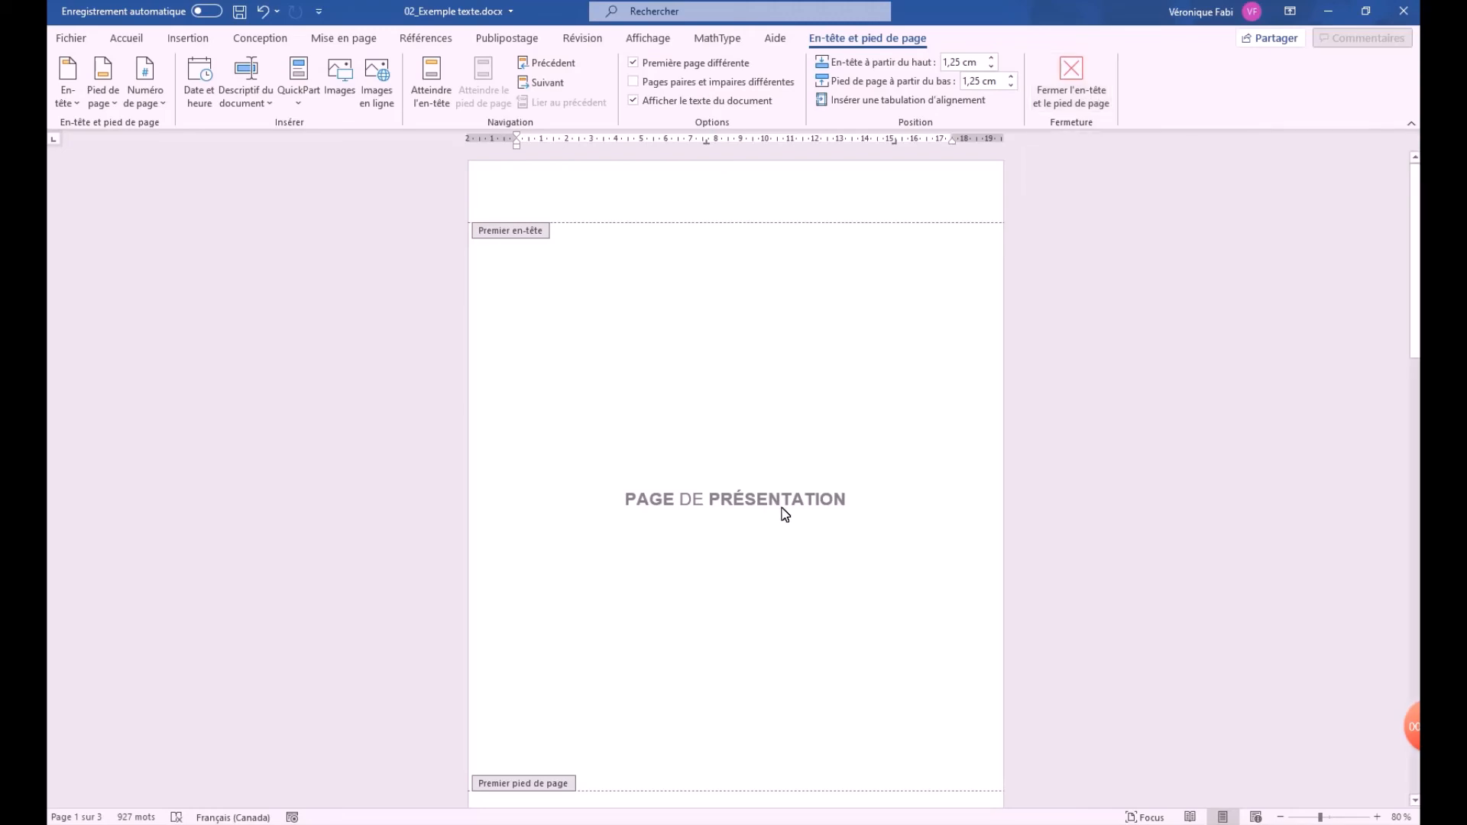
Step: Return to the body text, reopen the footer of page 2 and close header and footer editing
{"action": "scroll", "coordinate": [781, 507], "scroll_direction": "down", "scroll_amount": 9}
{"action": "triple_click", "coordinate": [781, 507]}
{"action": "left_click", "coordinate": [518, 363]}
{"action": "scroll", "coordinate": [815, 563], "scroll_direction": "down", "scroll_amount": 3}
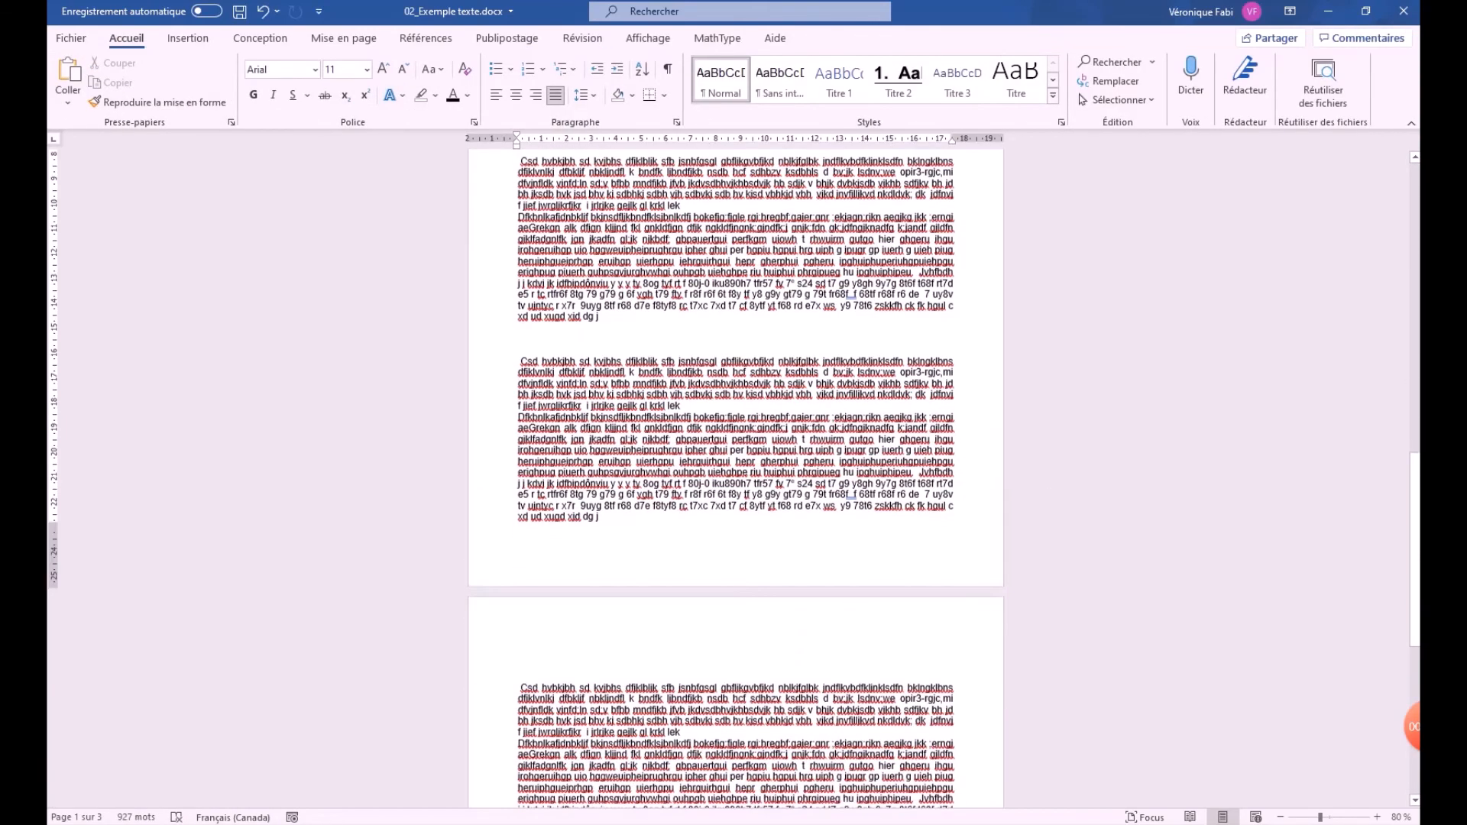
{"action": "double_click", "coordinate": [815, 563]}
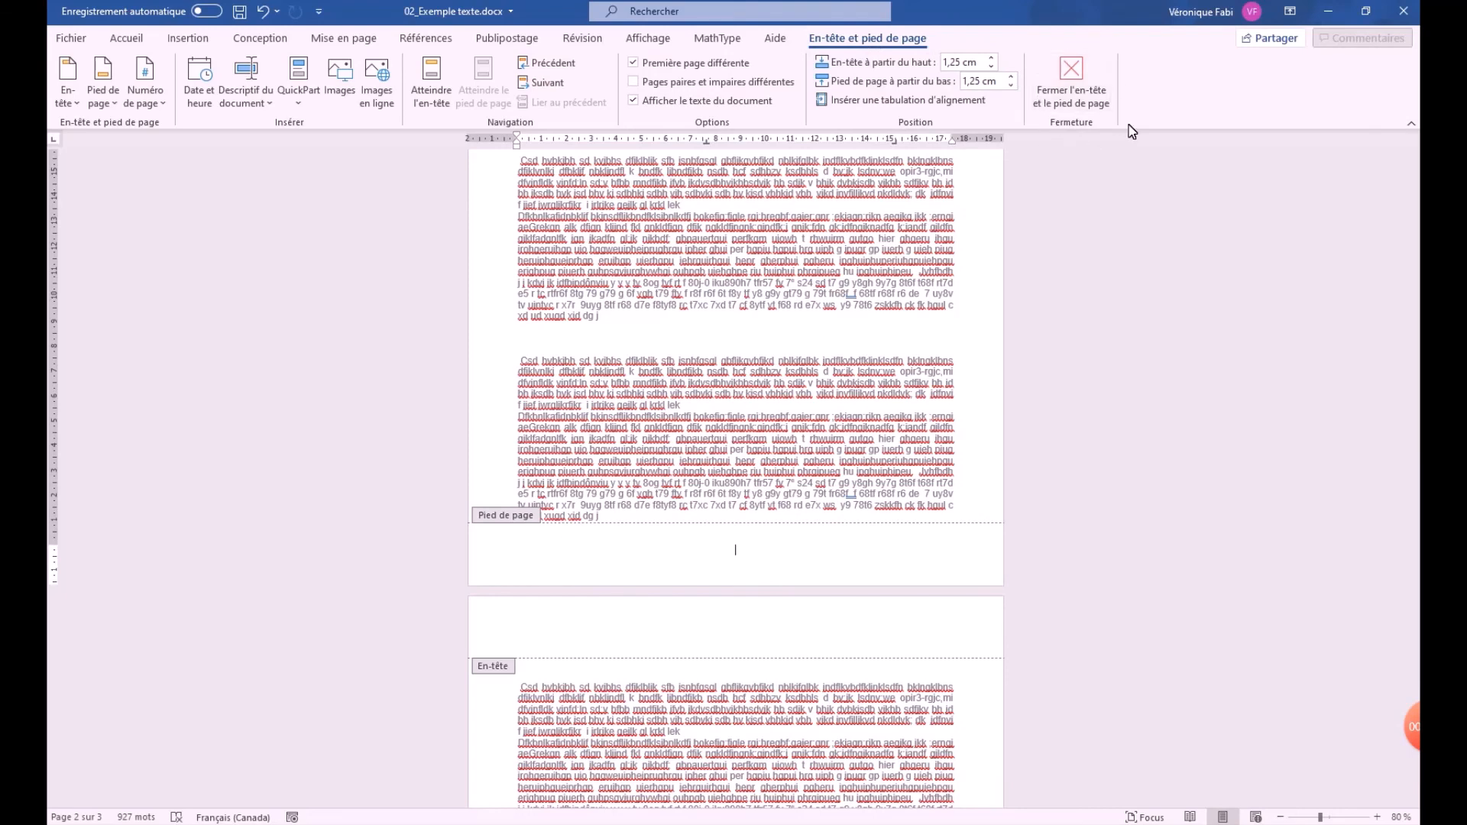
{"action": "left_click", "coordinate": [1103, 79]}
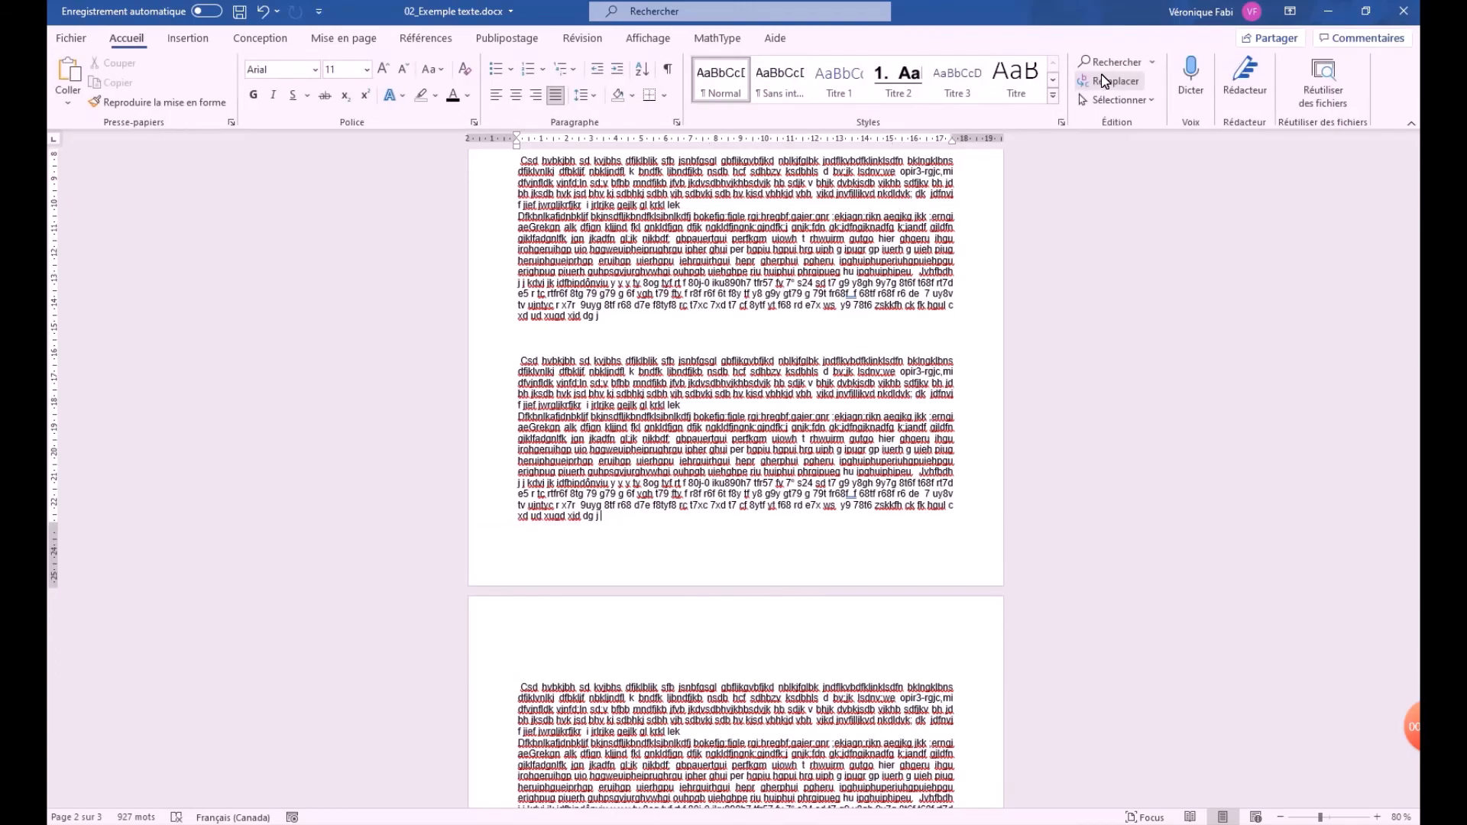